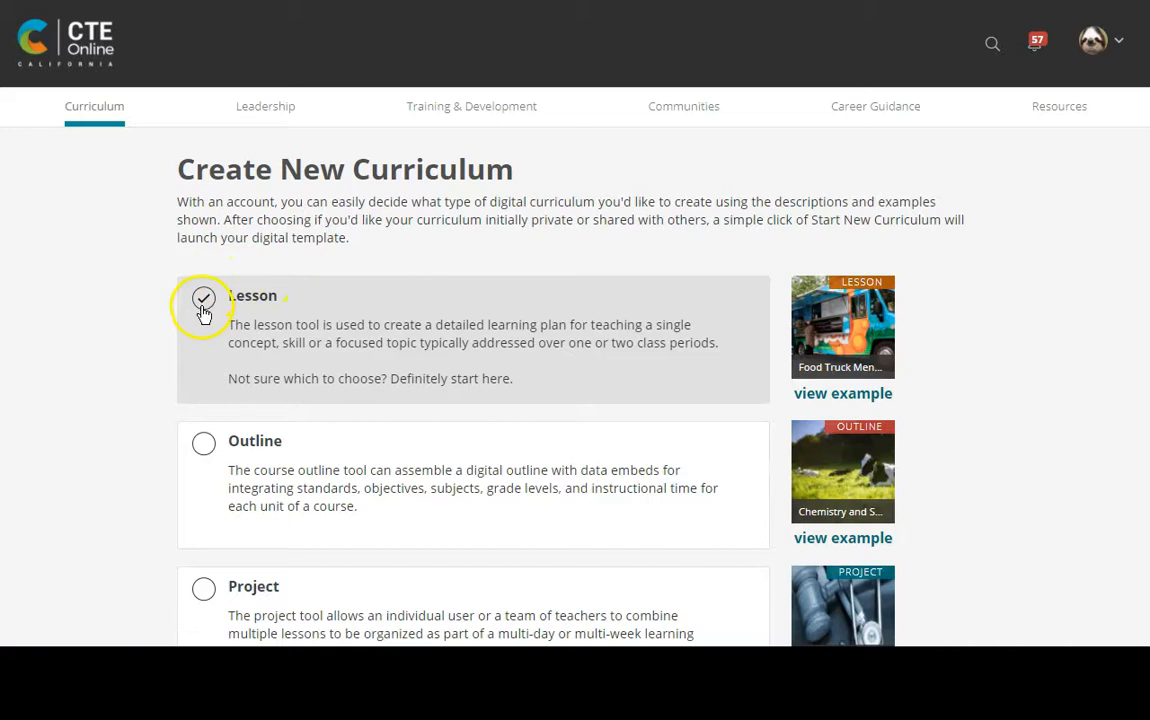
Start a new private lesson plan and title it "Knife Skills for Vegetables".
scroll(120, 336, "down", 5)
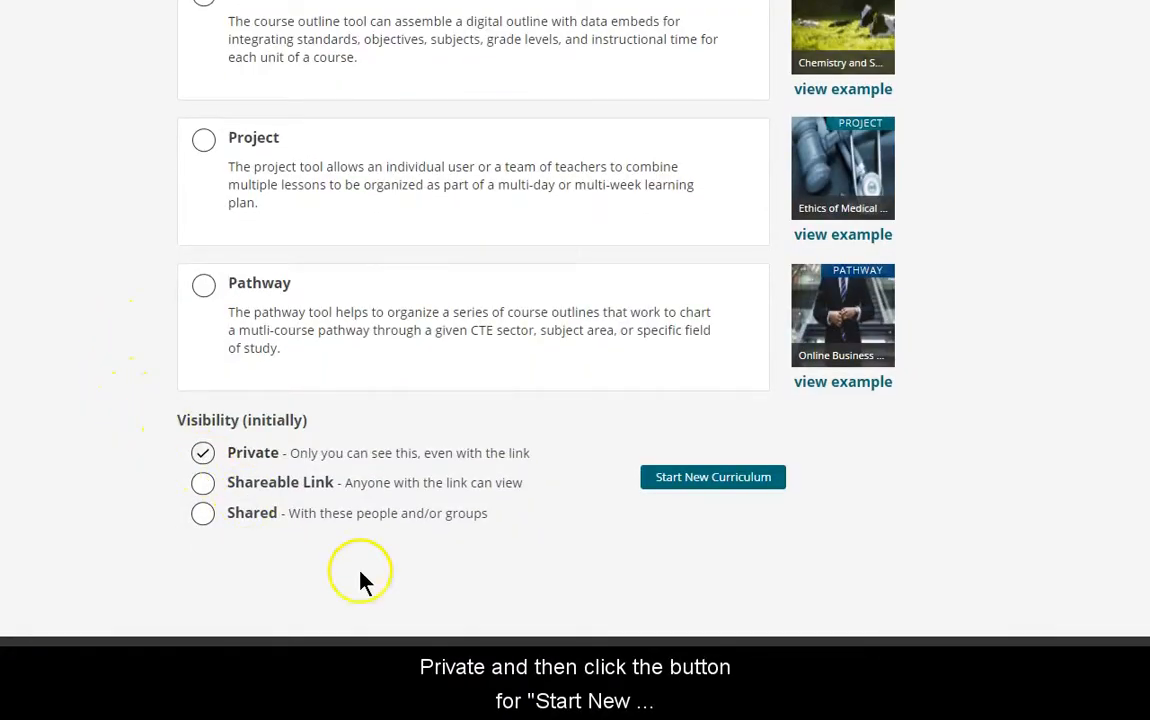
left_click(714, 478)
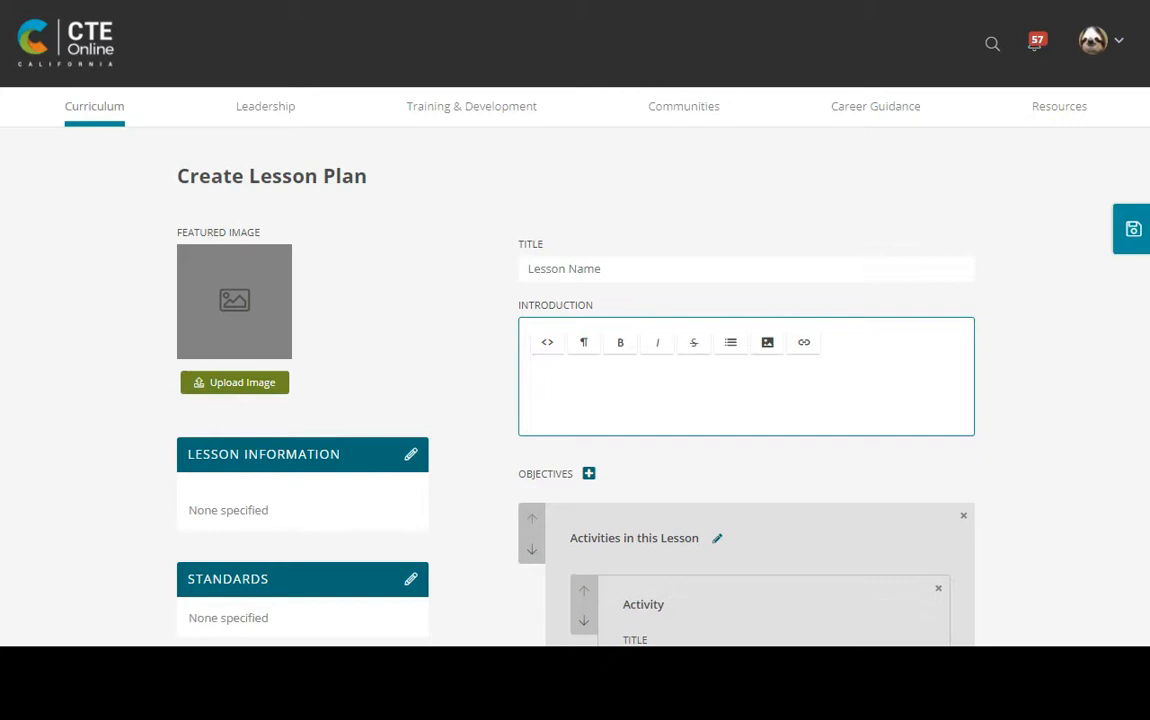
left_click(575, 269)
type("Knife Skills")
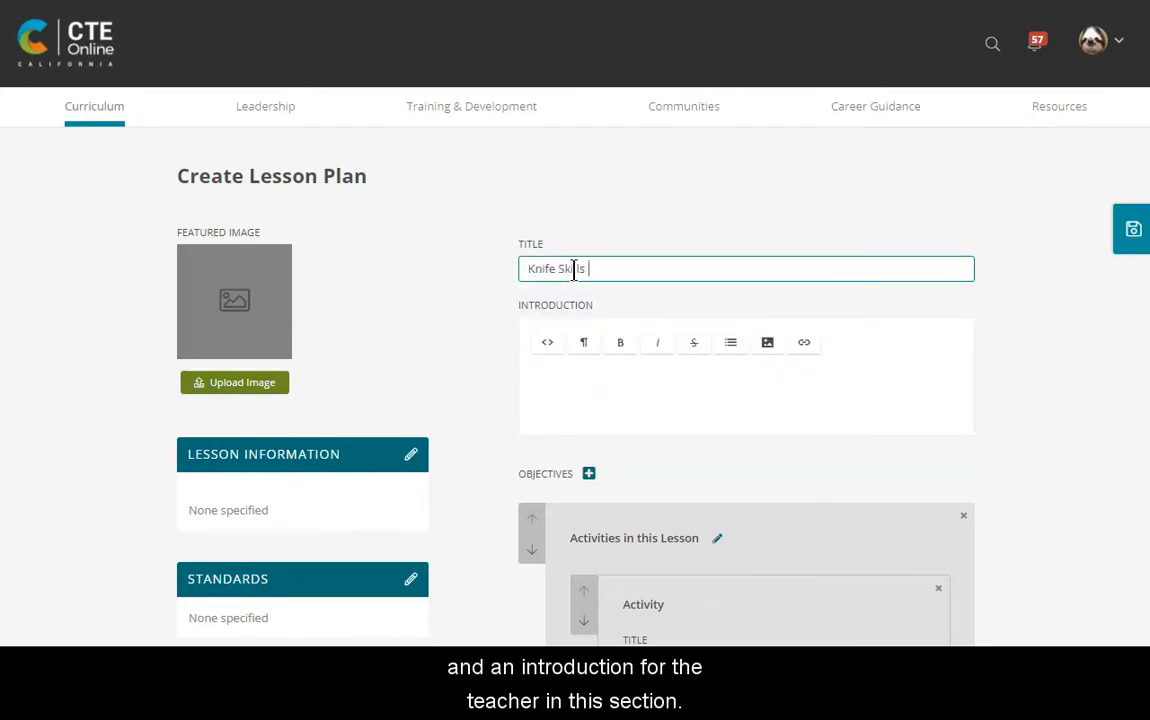
type(" for Vegetables")
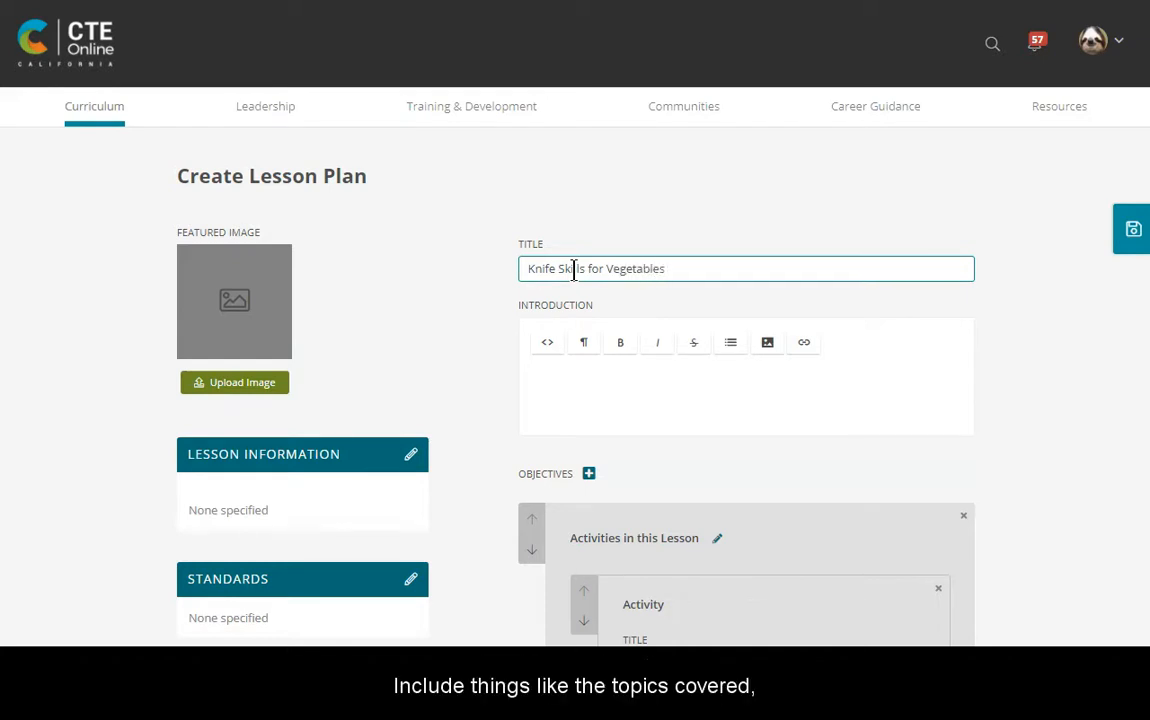
Paste the prepared introduction beginning "Students will learn knife safety, knife skills and specific cuts for vegetables.".
left_click(603, 375)
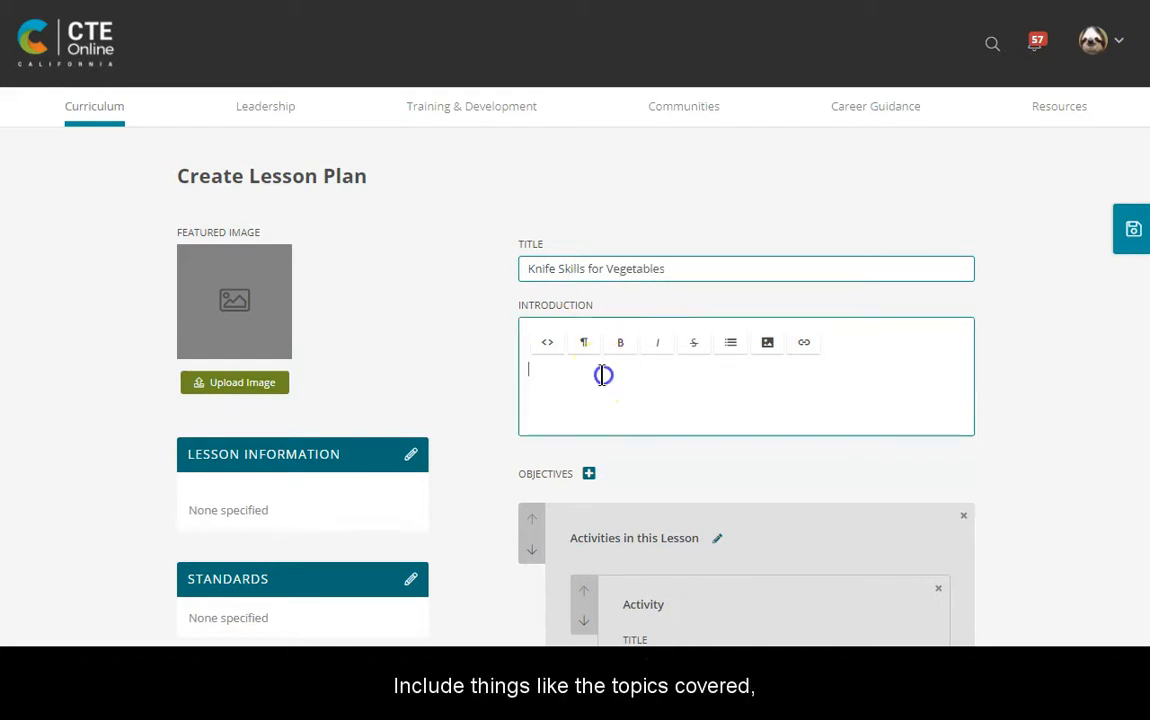
right_click(603, 375)
left_click(693, 540)
Separate the introduction with blank lines after the sentences ending "prepping food", "independent practice", "proper cuts", "onions and carrots" and "start cooking".
left_click(707, 402)
key("Return")
left_click(726, 487)
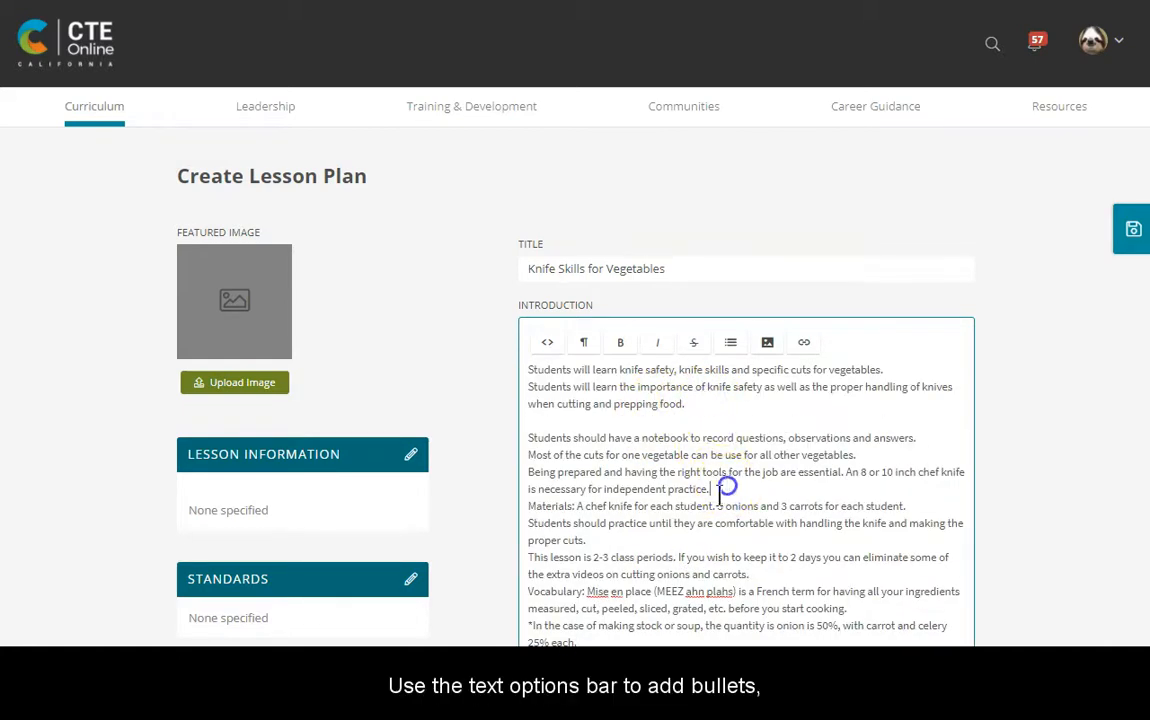
key("Return")
left_click(638, 554)
key("Return")
scroll(645, 557, "down", 3)
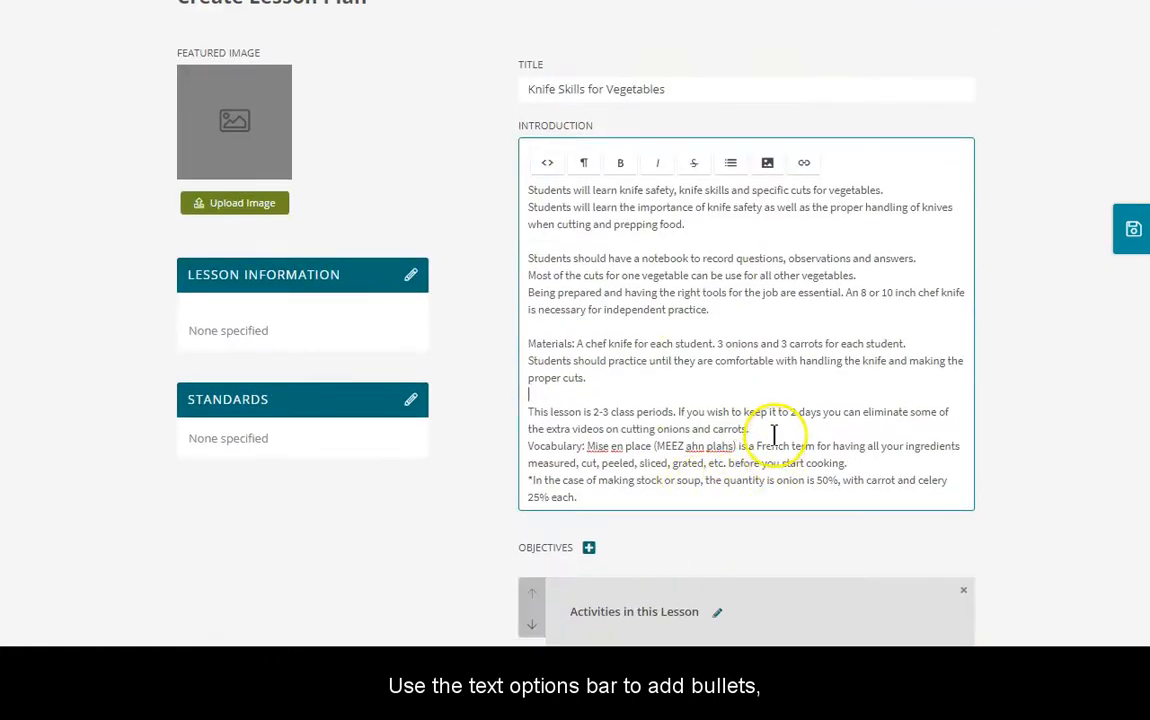
left_click(775, 434)
key("Return")
left_click(858, 478)
key("Return")
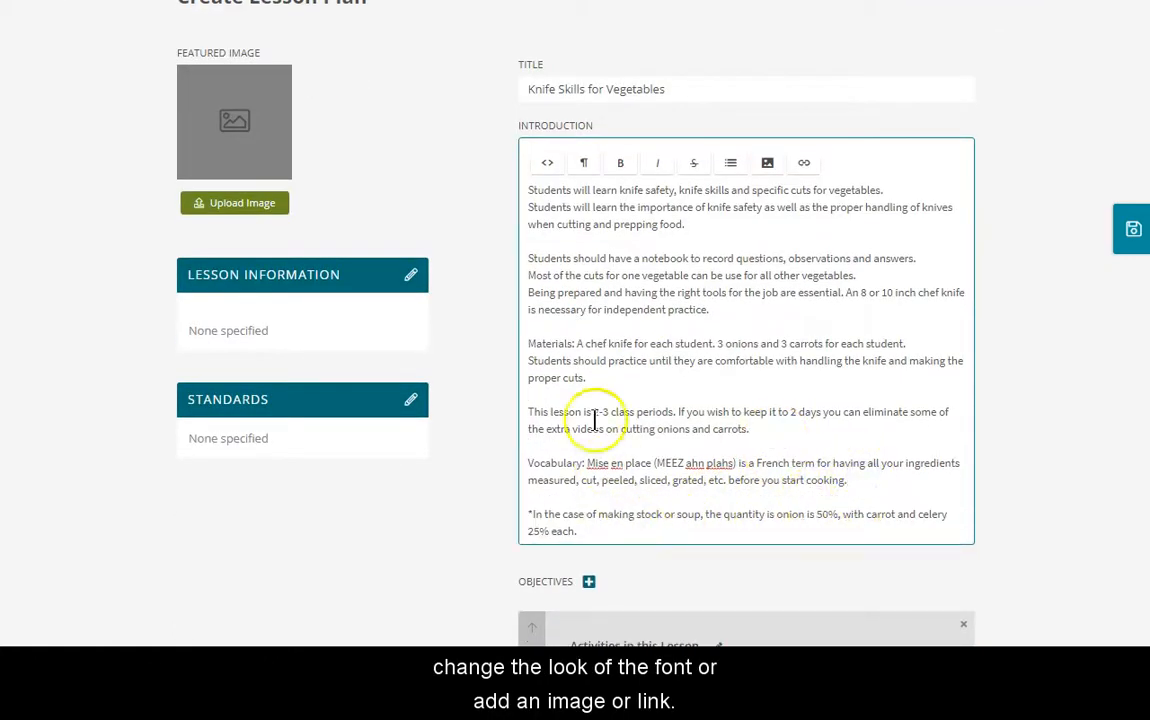
Italicize the stock or soup note in the introduction and make the Vocabulary paragraph bold.
left_click_drag(578, 531, 526, 516)
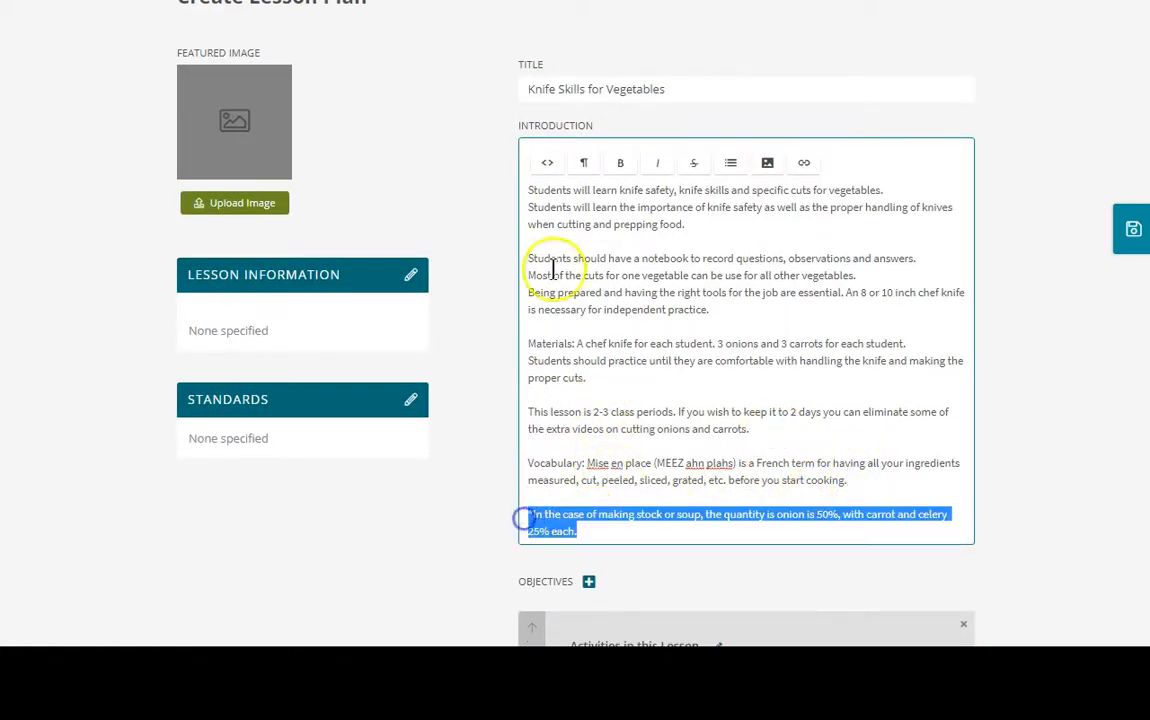
left_click(657, 162)
left_click_drag(845, 482, 529, 460)
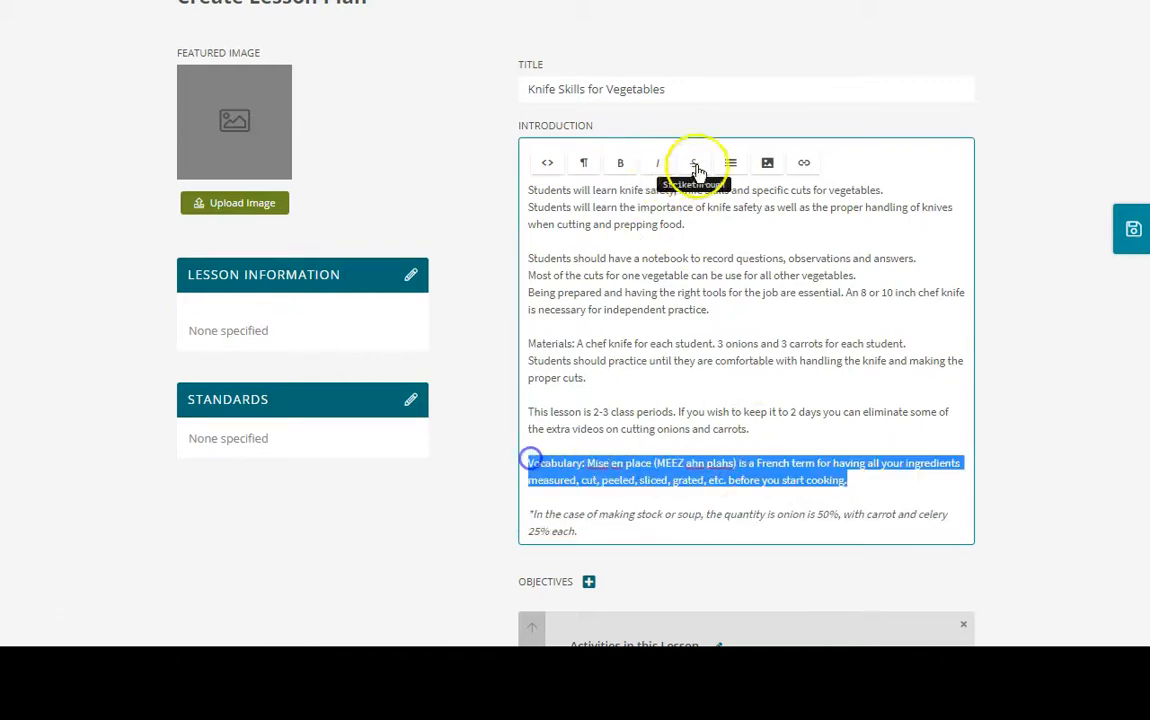
left_click(620, 160)
left_click(806, 320)
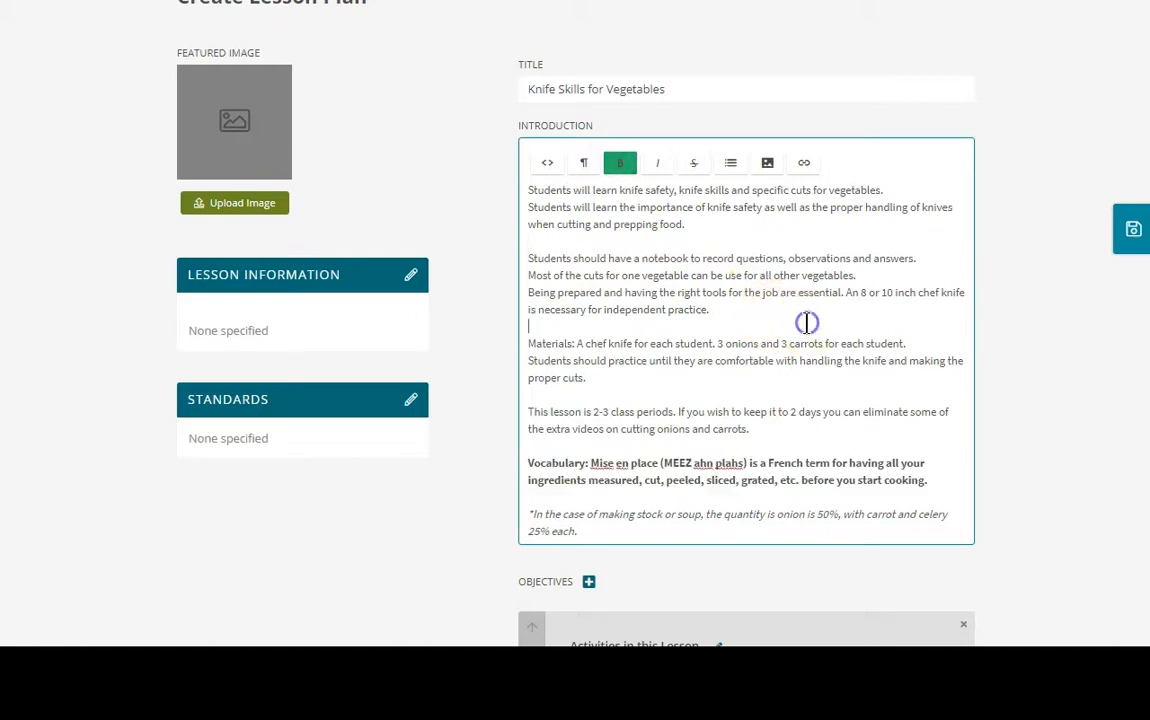
Add the objective "Students will be able to identify which knife is appropriate for cutting or prepping food.".
scroll(900, 260, "down", 3)
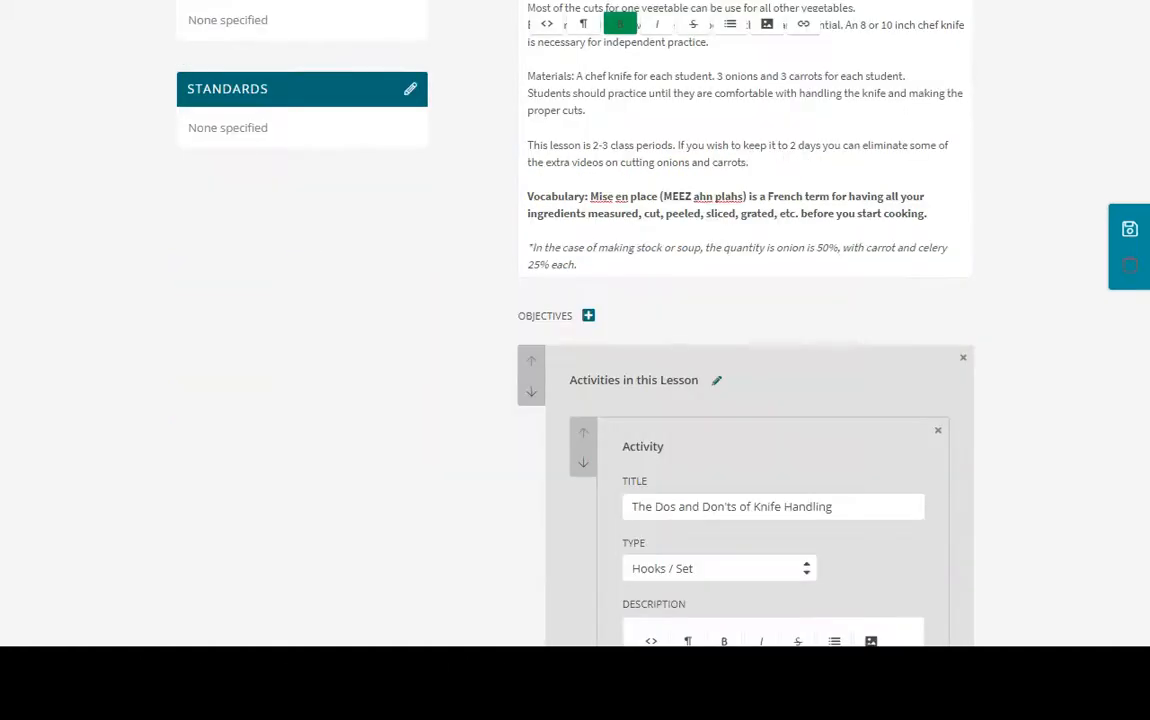
left_click(589, 316)
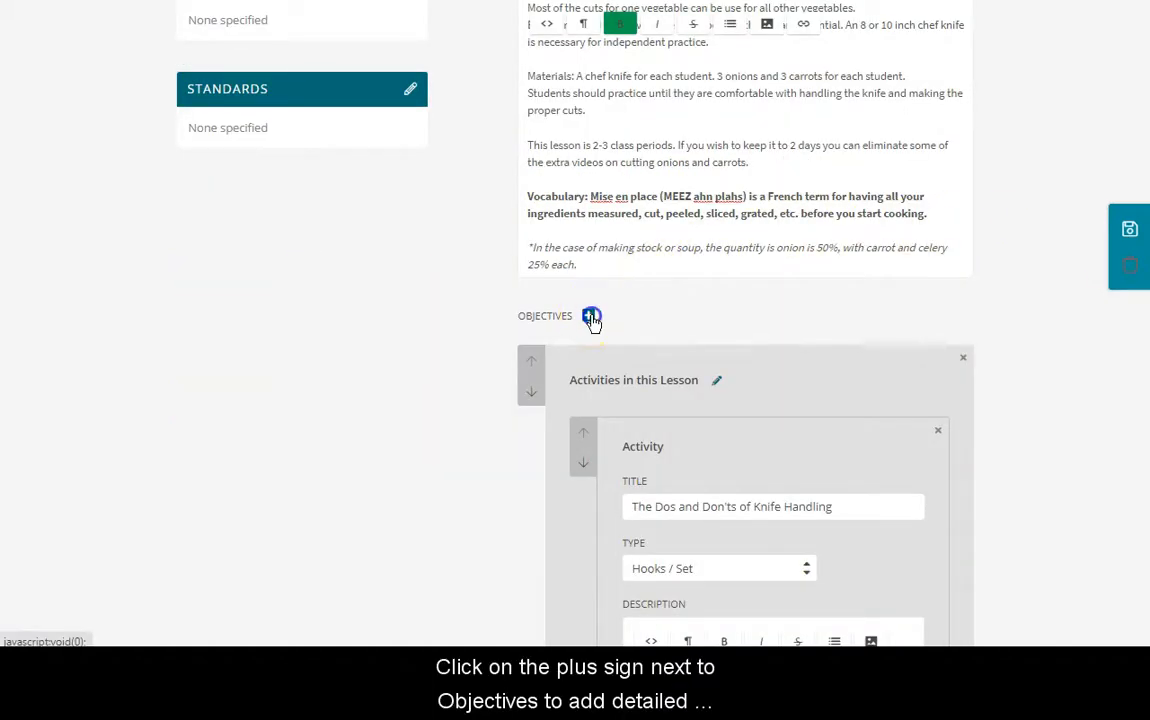
left_click(595, 350)
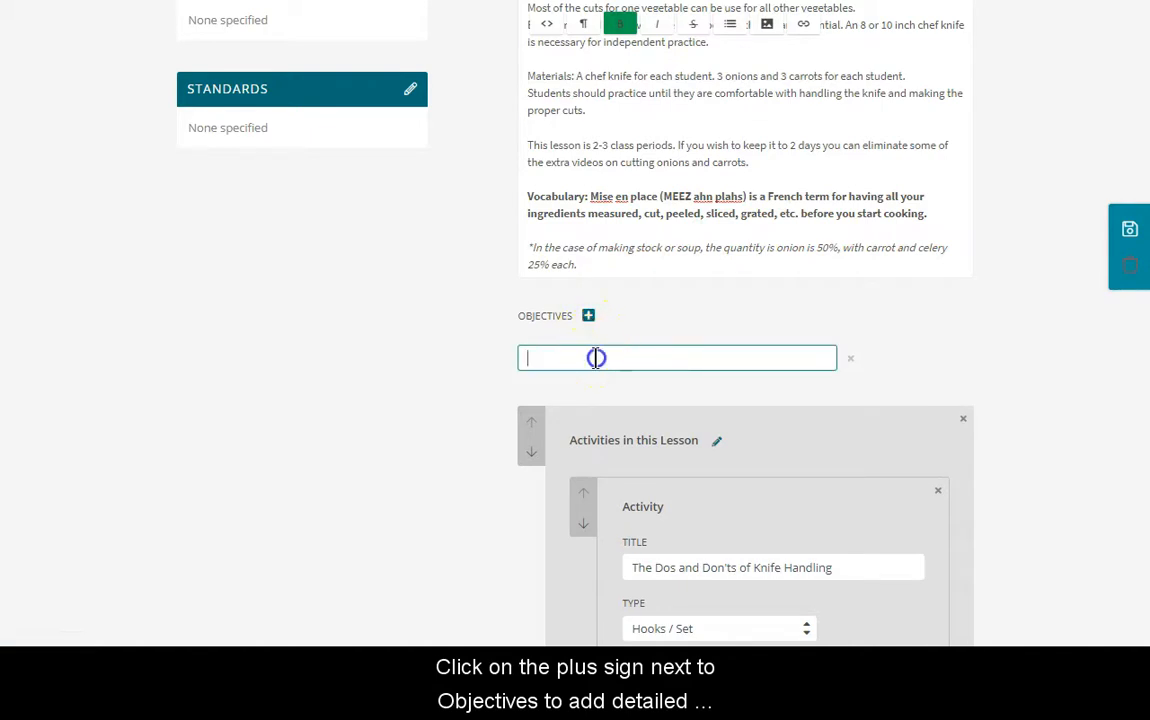
key("ctrl+v")
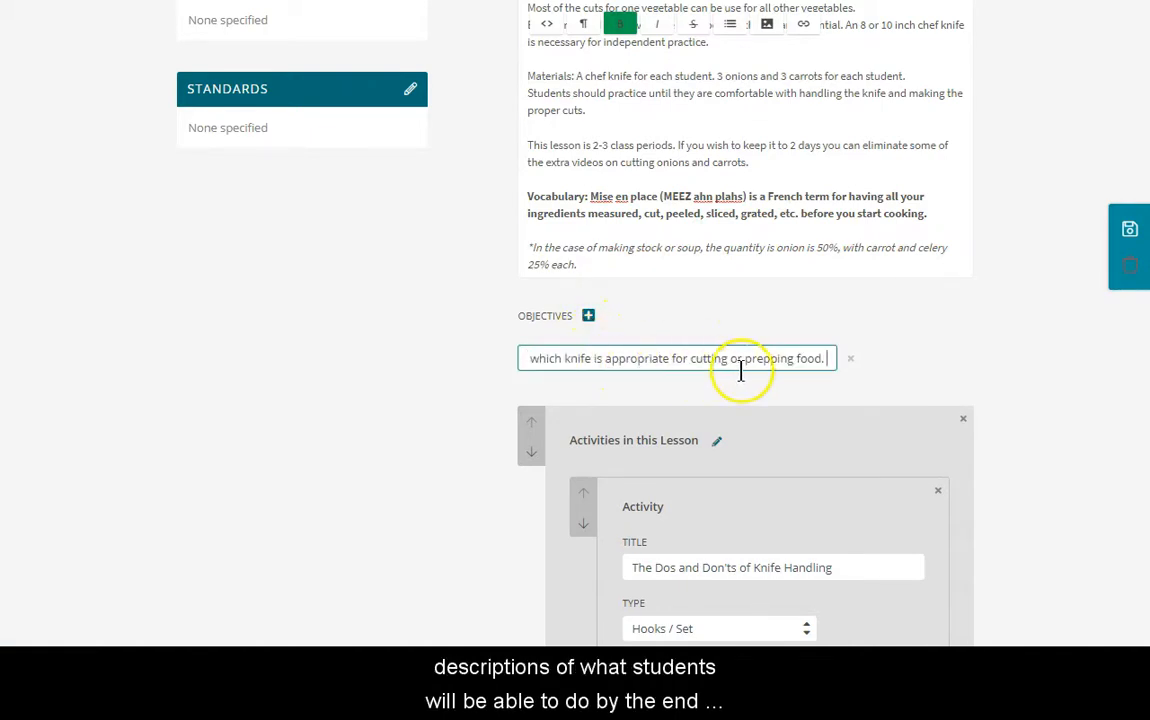
Add a second objective with the pasted text ending "8-10 inch chef knife to cut an onion and a carrot safely.".
left_click(588, 316)
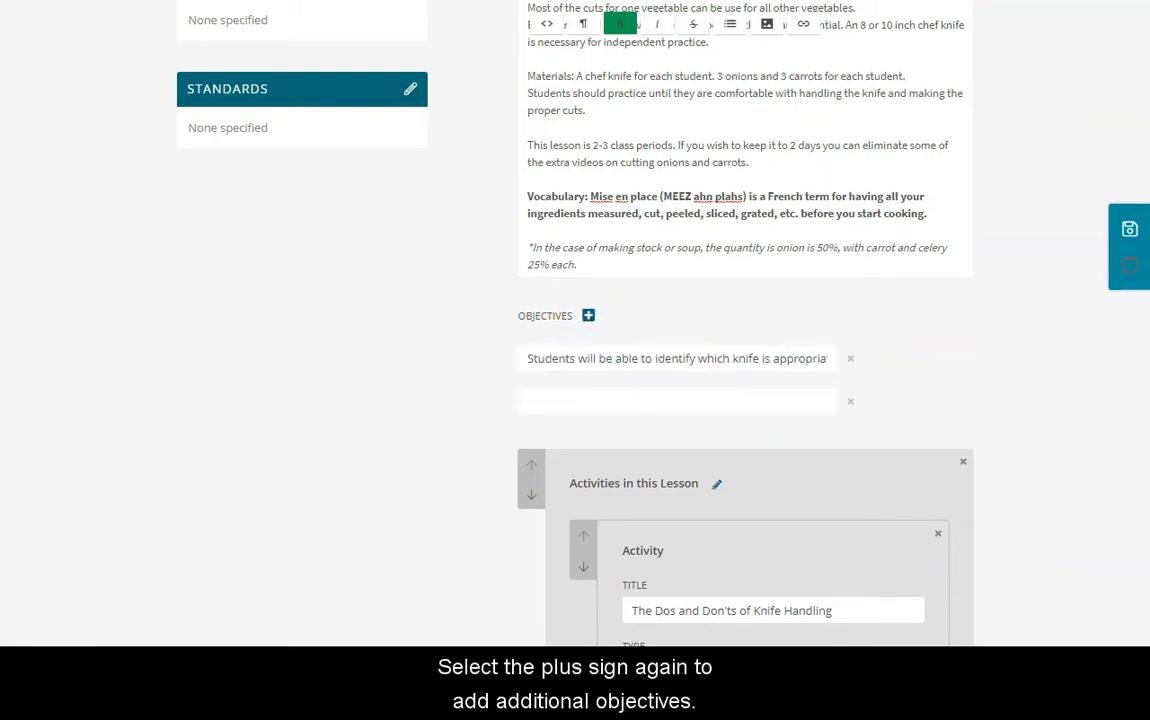
left_click(721, 403)
key("ctrl+v")
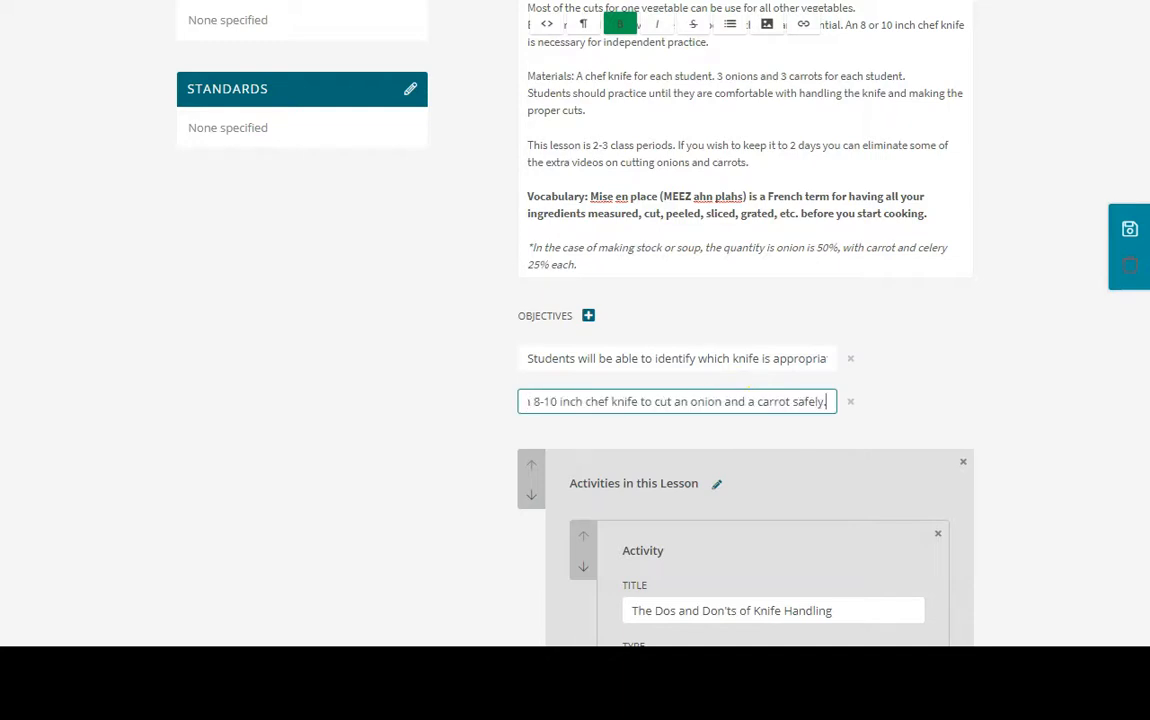
key("Tab")
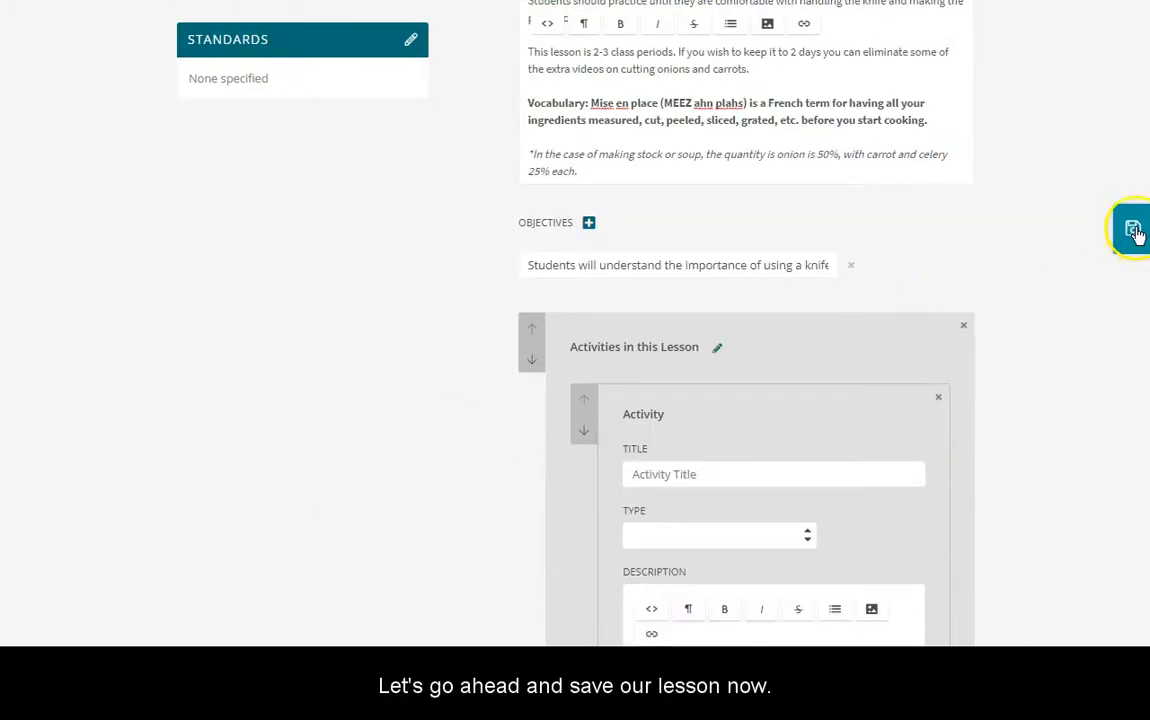
Save the lesson plan and view its published page before reopening it for editing.
left_click(1133, 231)
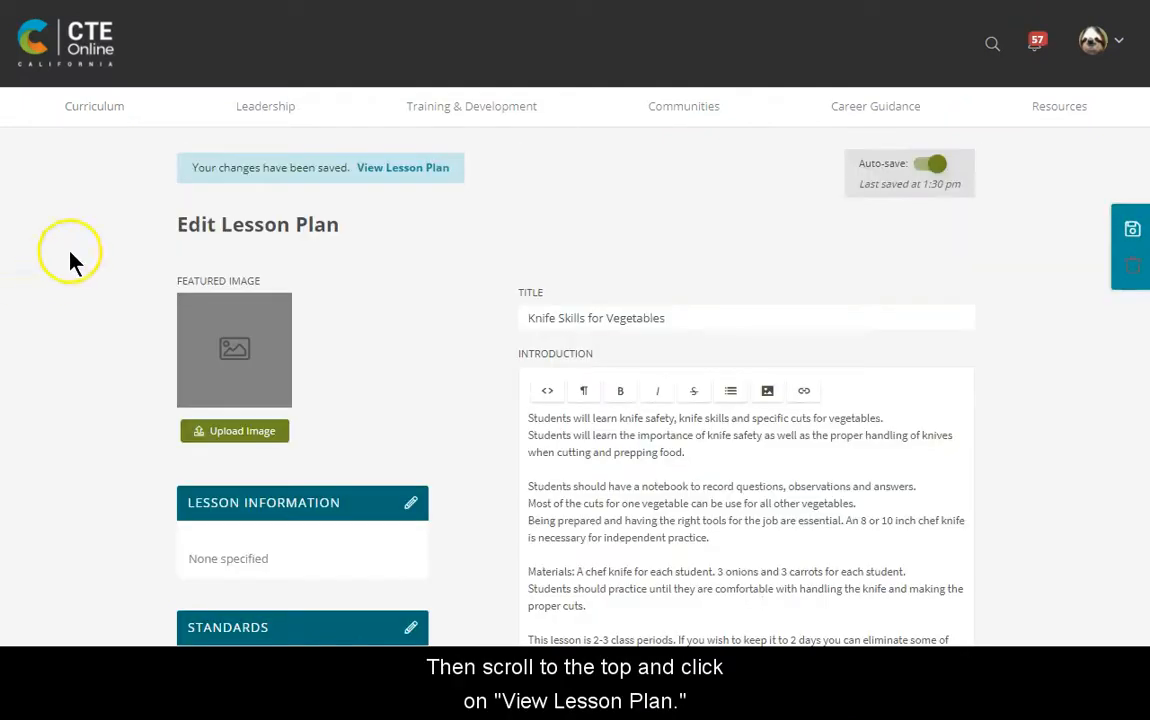
left_click(425, 170)
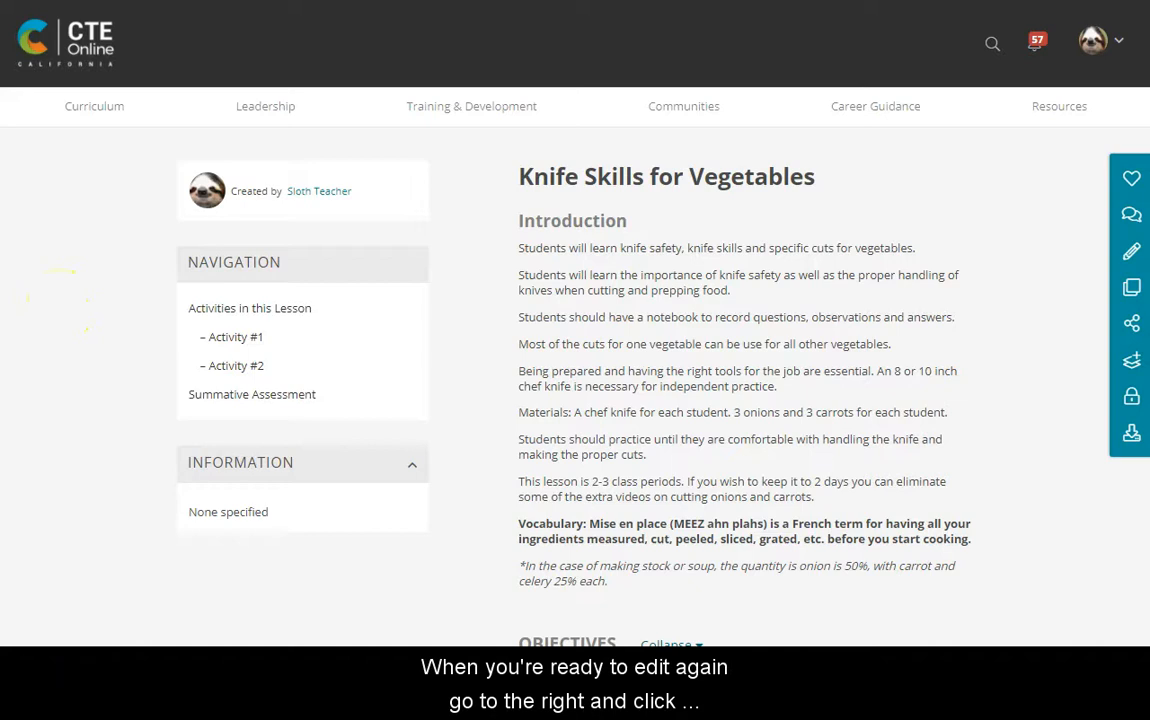
left_click(1133, 254)
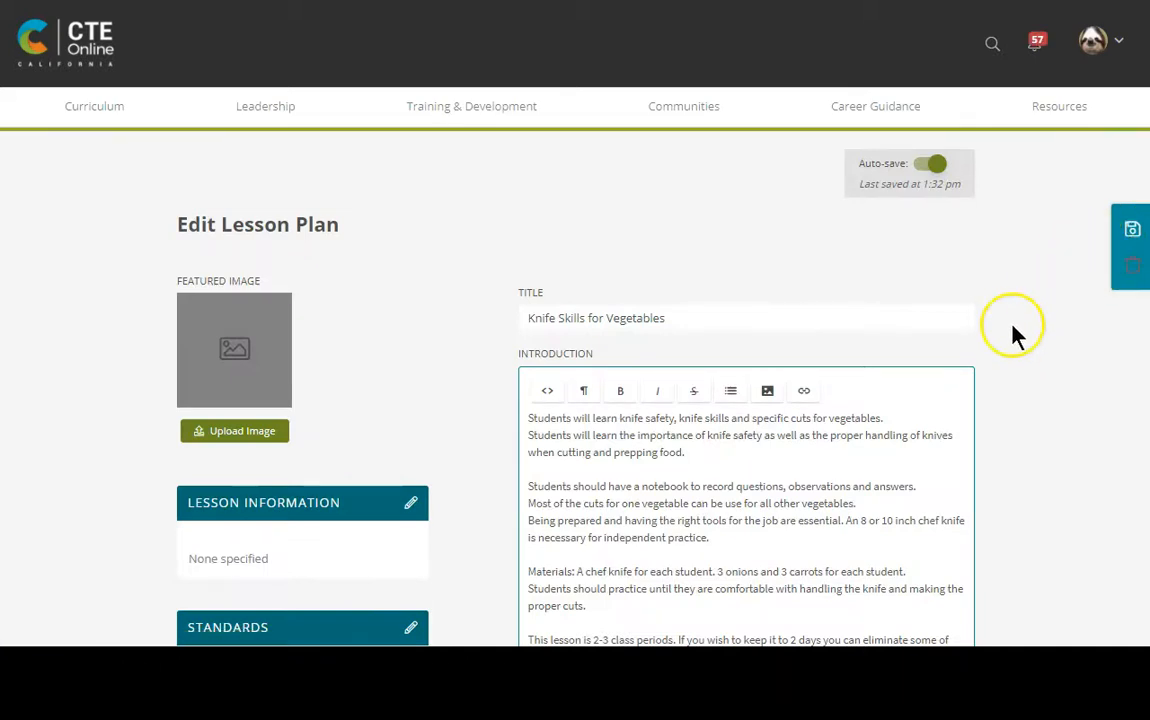
Title the first activity "The Dos and Don'ts of Knife Handling" and set its type to Hooks / Set.
scroll(1012, 335, "down", 6)
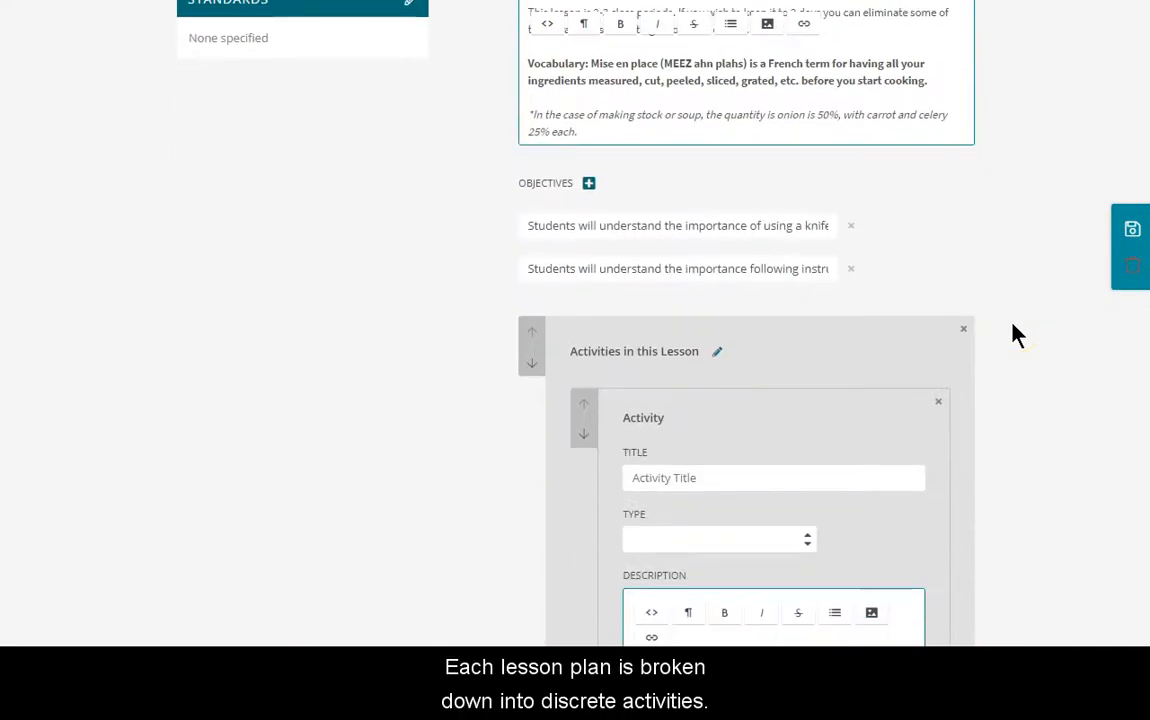
scroll(1012, 335, "down", 1)
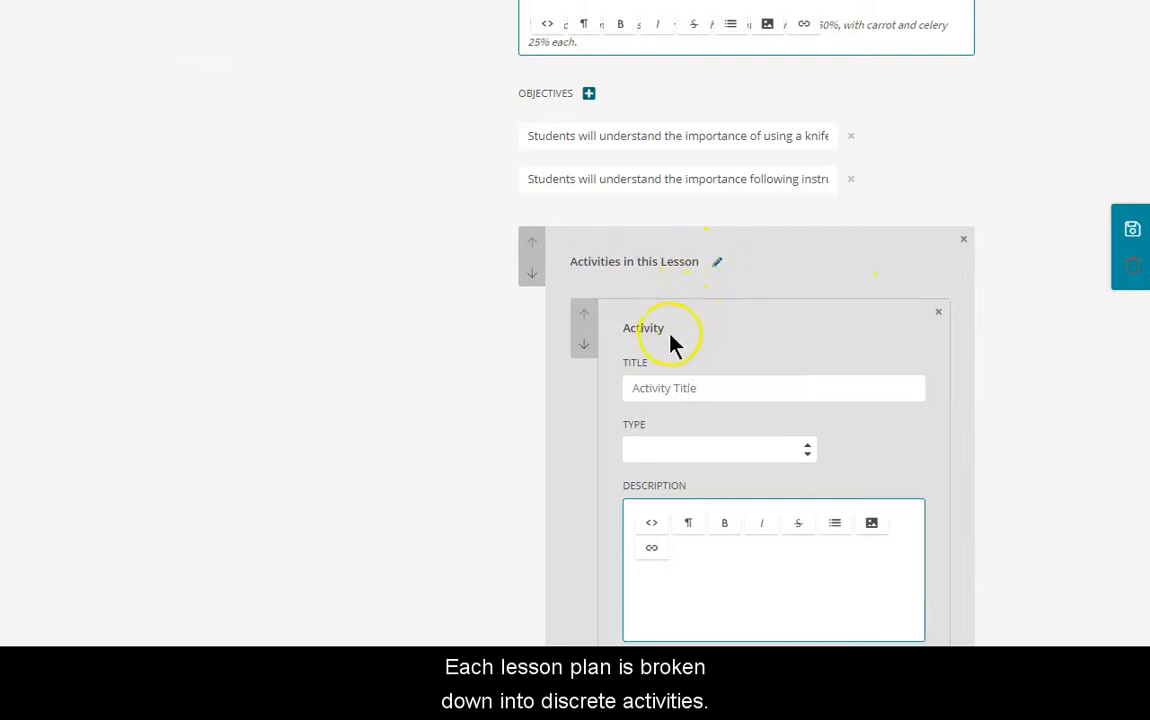
left_click(673, 388)
type("The Dos N")
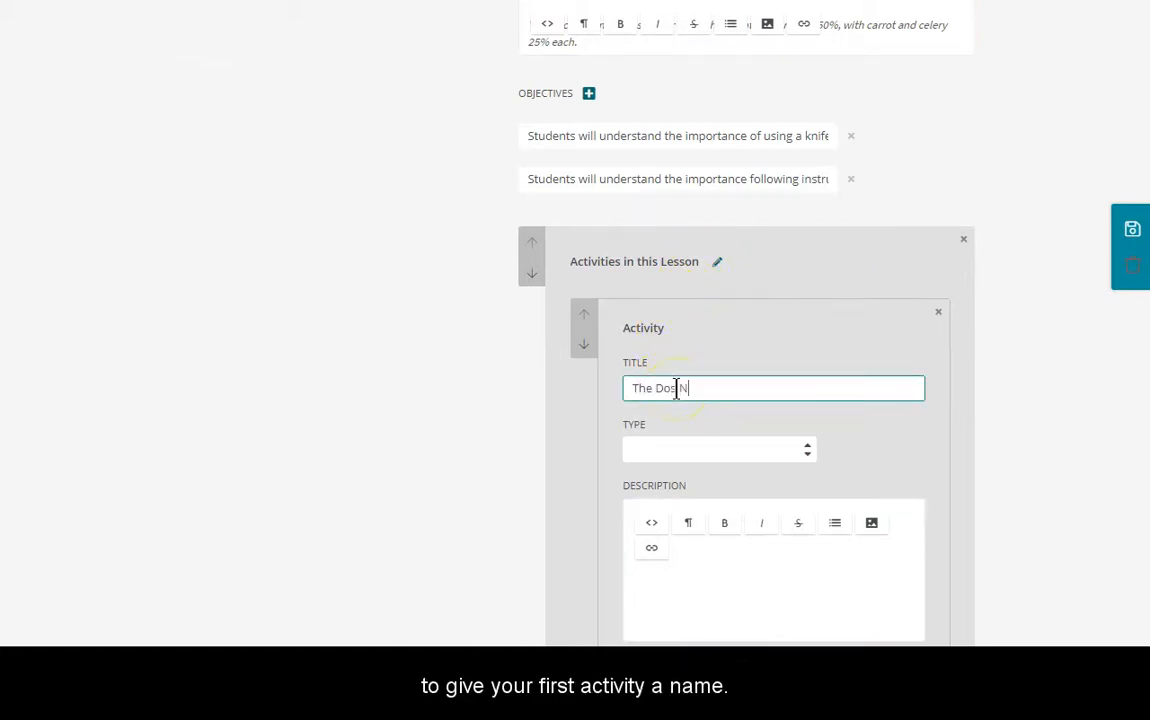
key("BackSpace")
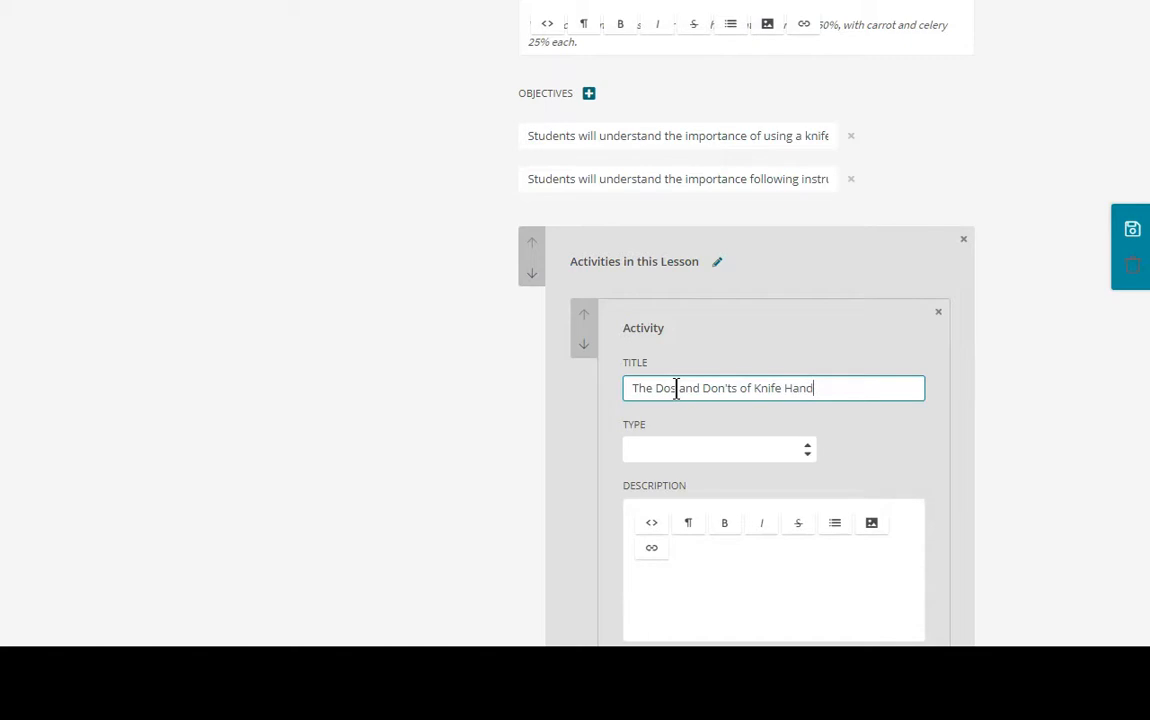
type("g")
left_click(655, 450)
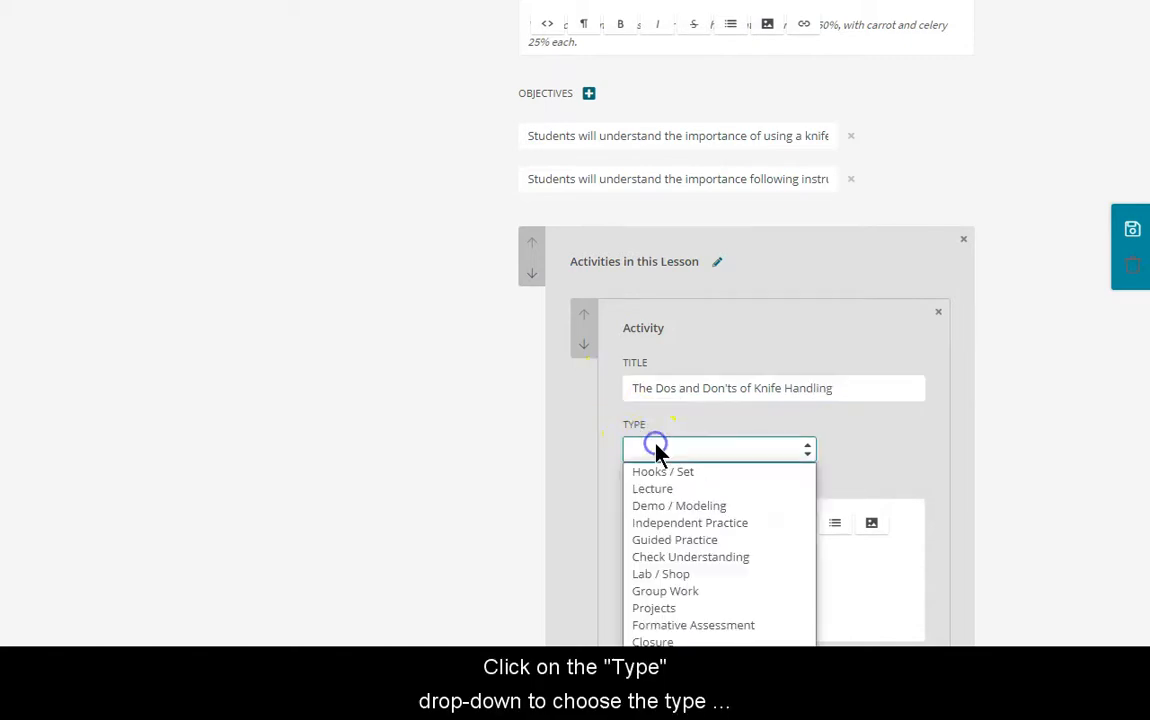
left_click(662, 470)
Fill the first activity's description with the prepared text beginning "Here we will talk about knife safety.".
scroll(801, 538, "down", 1)
scroll(801, 538, "down", 3)
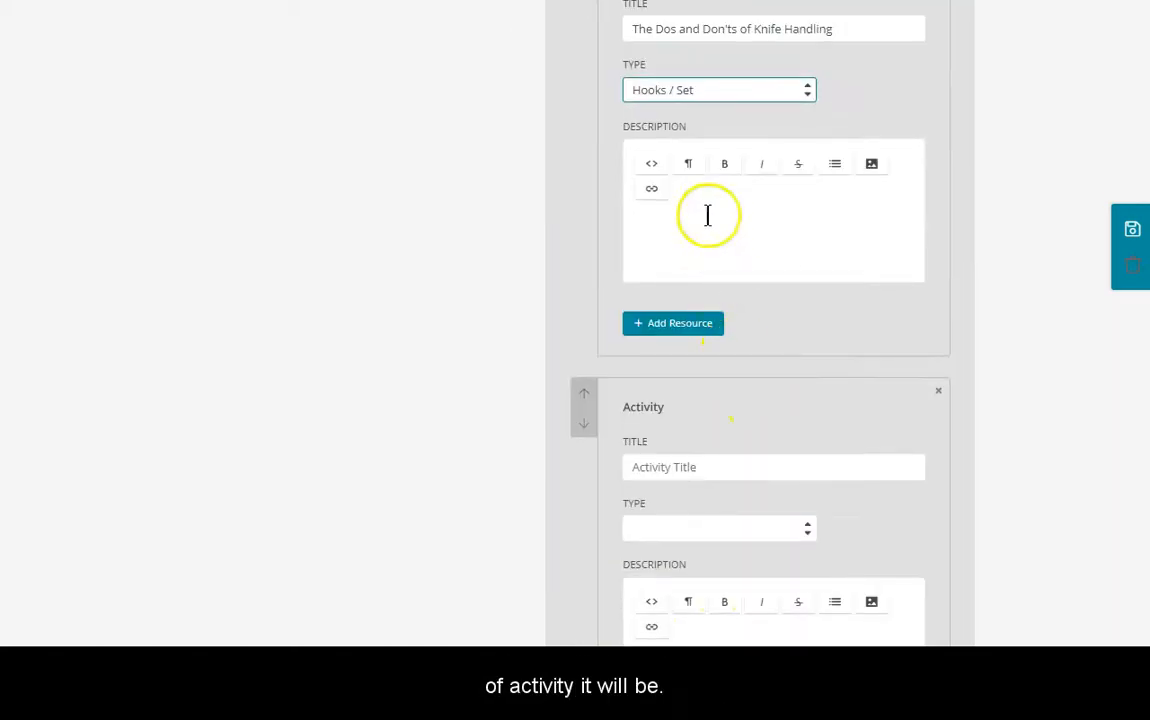
left_click(708, 205)
type("Here we will talk about knife safety. This includes the proper way to hold a knife, hand a knife off to someone and how to properly cut and prepare vegetables, meat and herbs. Here you will ask students what they believe is the proper way to hold a knife when walking across a room. You will act out what they say from a safe distance. If the student is correct, show them and if incorrect ask another student. Continue to ask only 3 times. If incorrect, demonstrate and then ask for reasons why. Demonstrate how students should be at a work station and talking. *Please note the proper way is to lay the knife down on the table or cutting board. They should not hold the knife waving it around.")
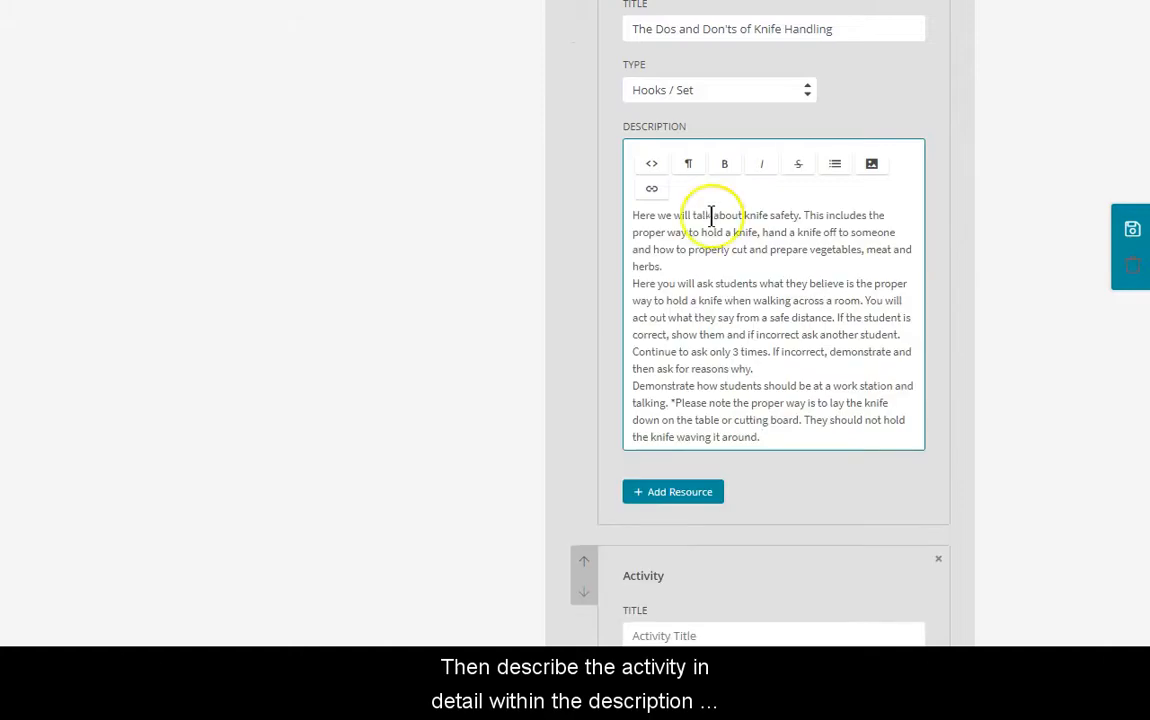
Insert blank lines in the activity description before "Here you will ask students" and "Demonstrate how students should be".
left_click(681, 267)
key("Return")
left_click(775, 385)
key("Return")
left_click(804, 474)
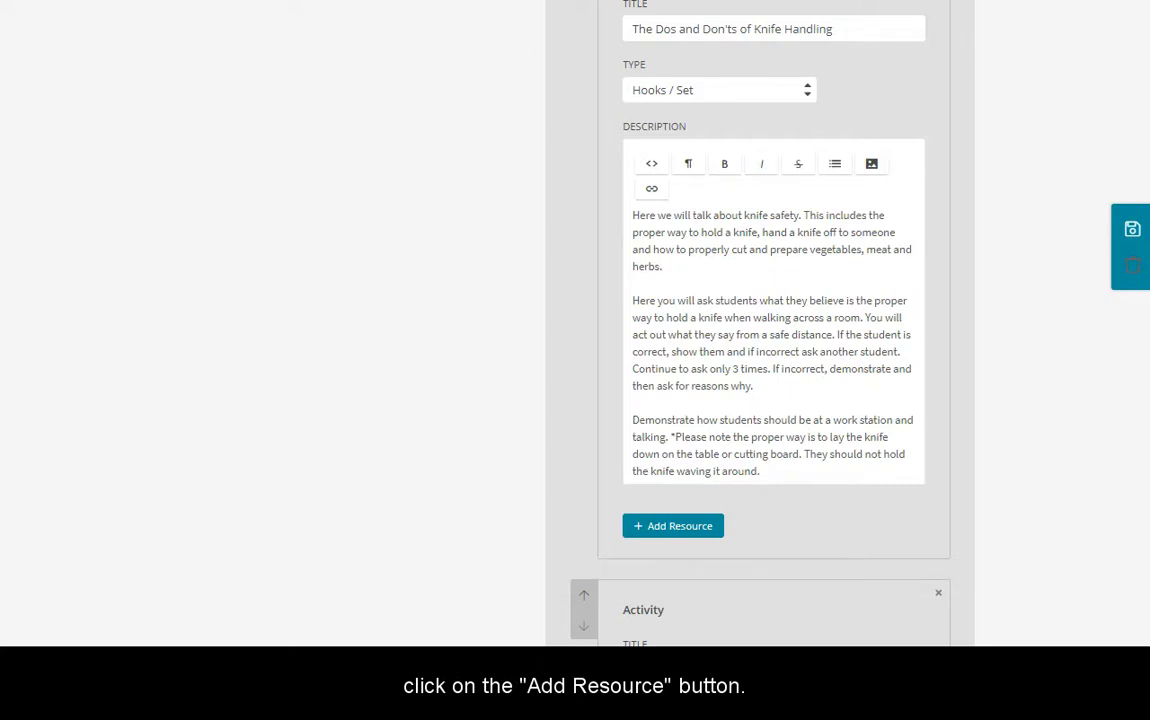
Create a new resource for the first activity, titled "Knife Safety", and choose knife_safety.gif as its upload file.
left_click(688, 530)
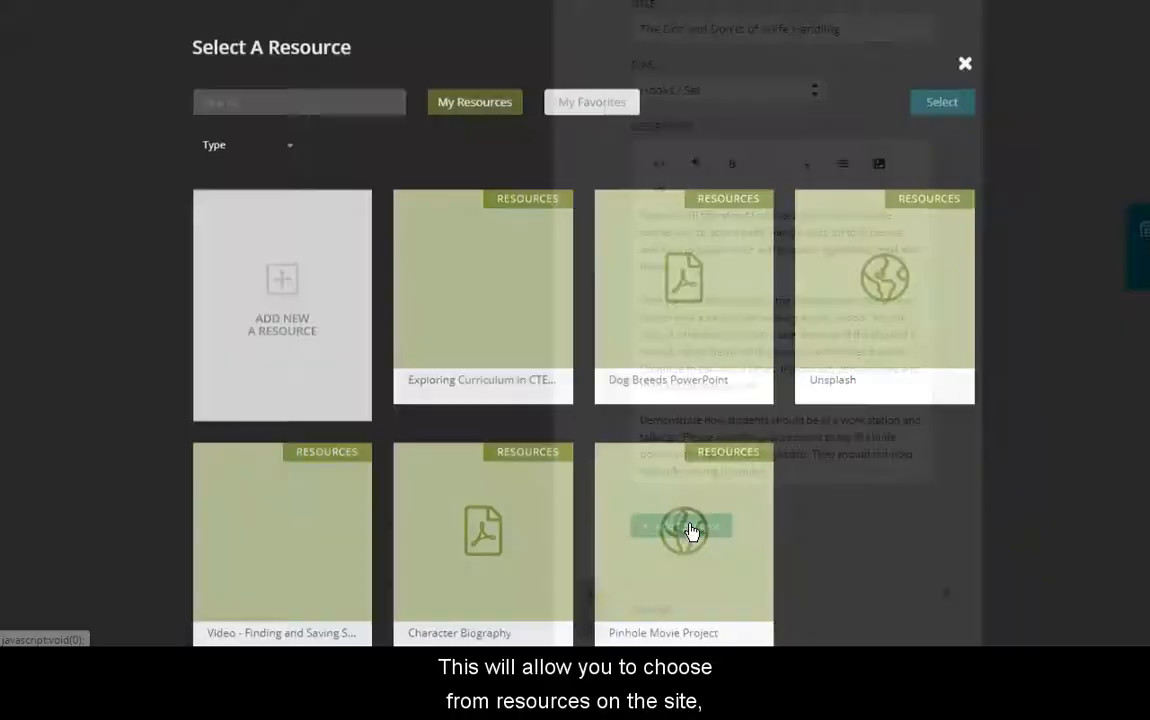
left_click(668, 500)
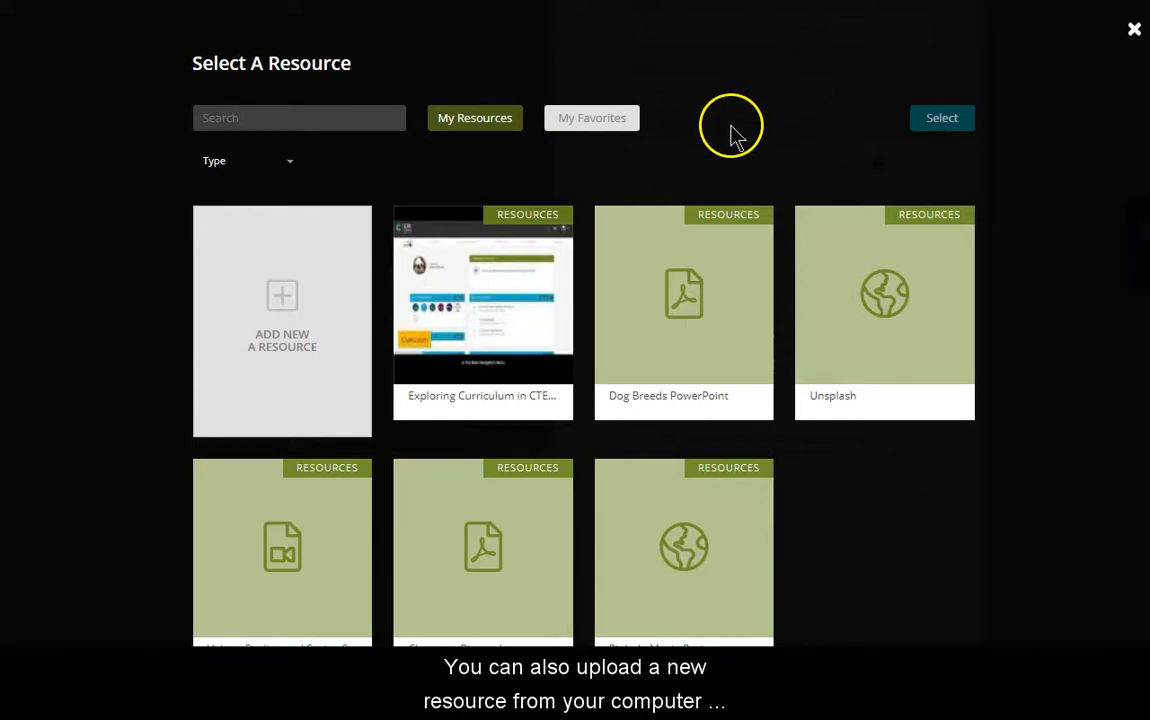
left_click(280, 318)
left_click(339, 136)
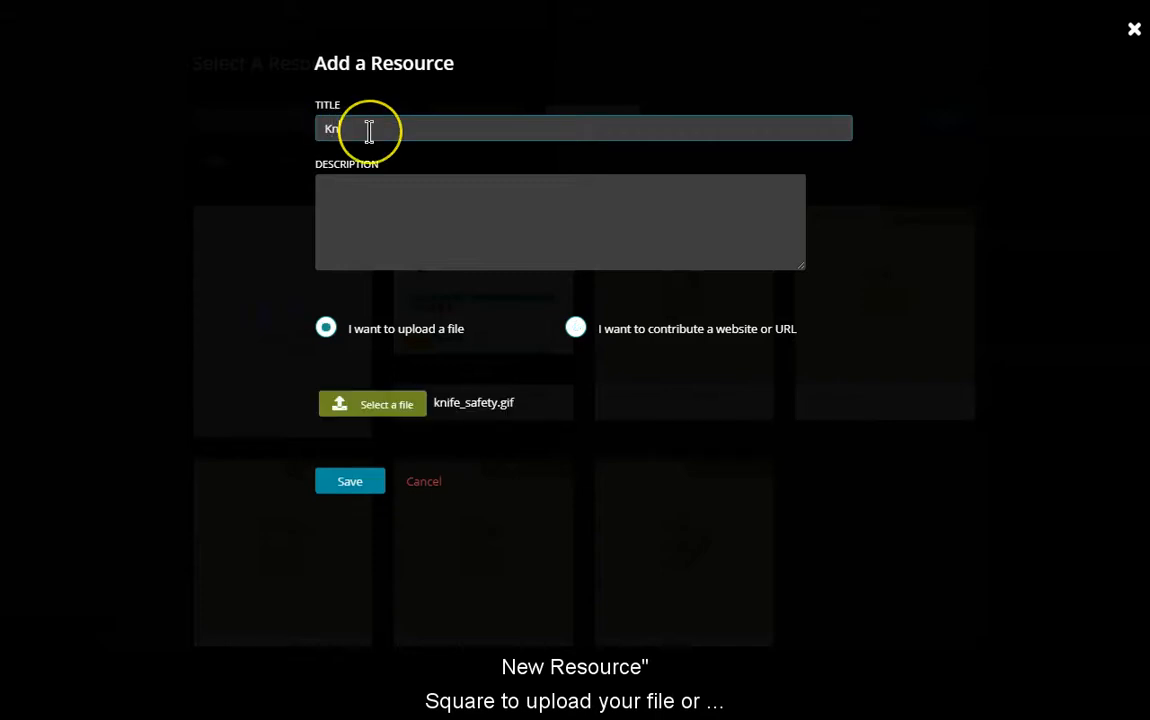
type("ife Safety")
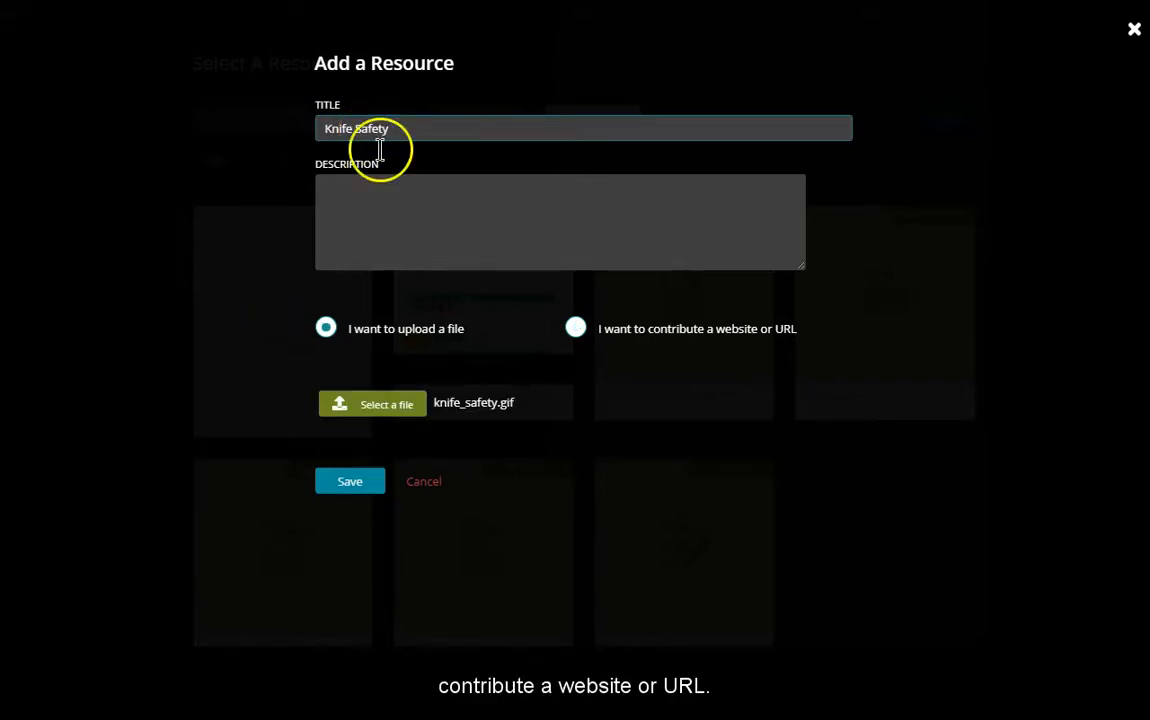
left_click(368, 407)
left_click(204, 60)
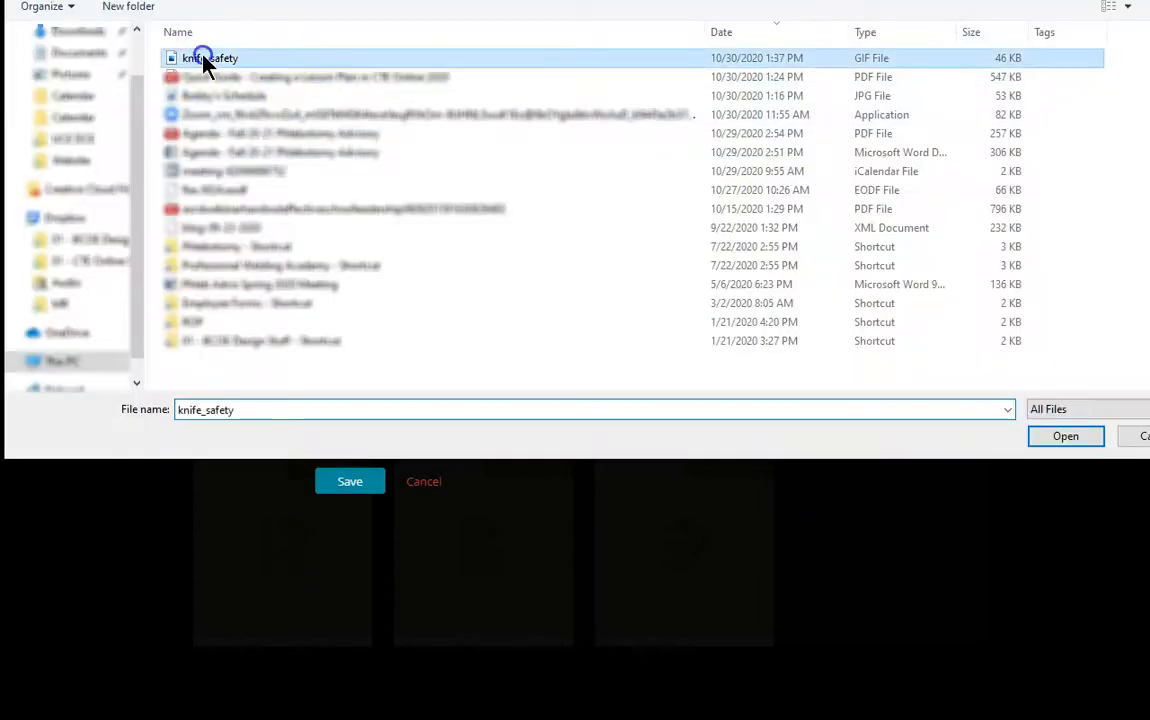
left_click(1065, 437)
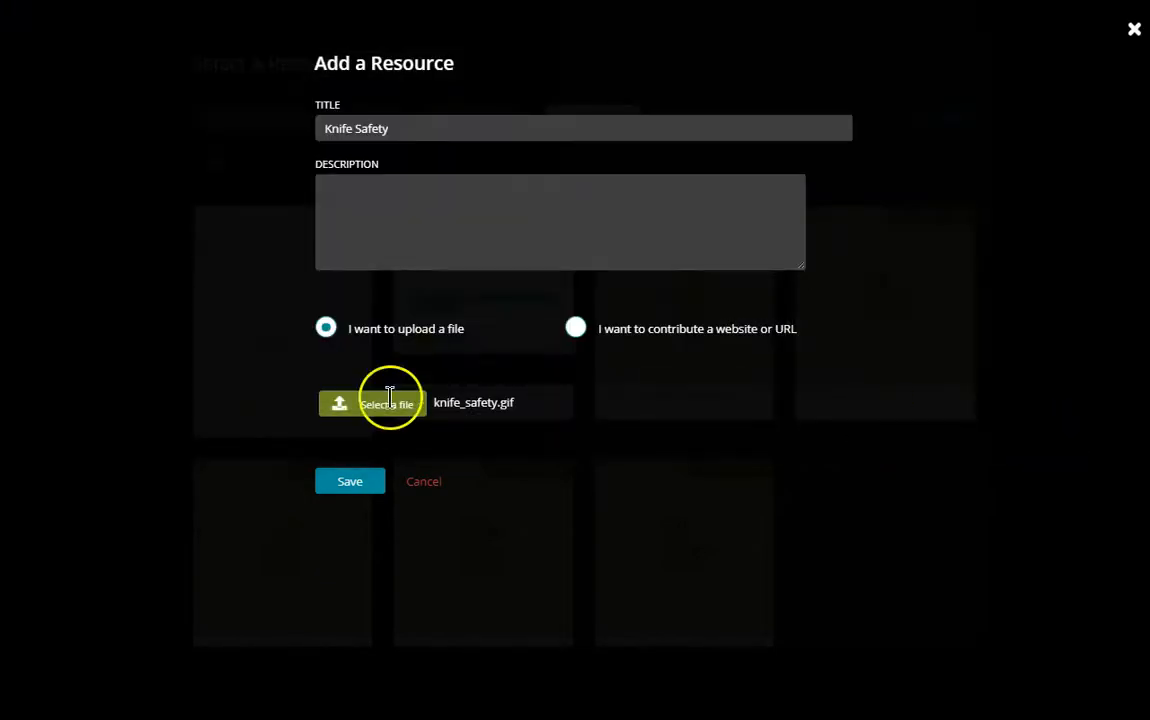
Save the new Knife Safety resource and attach it to the first activity.
left_click(332, 487)
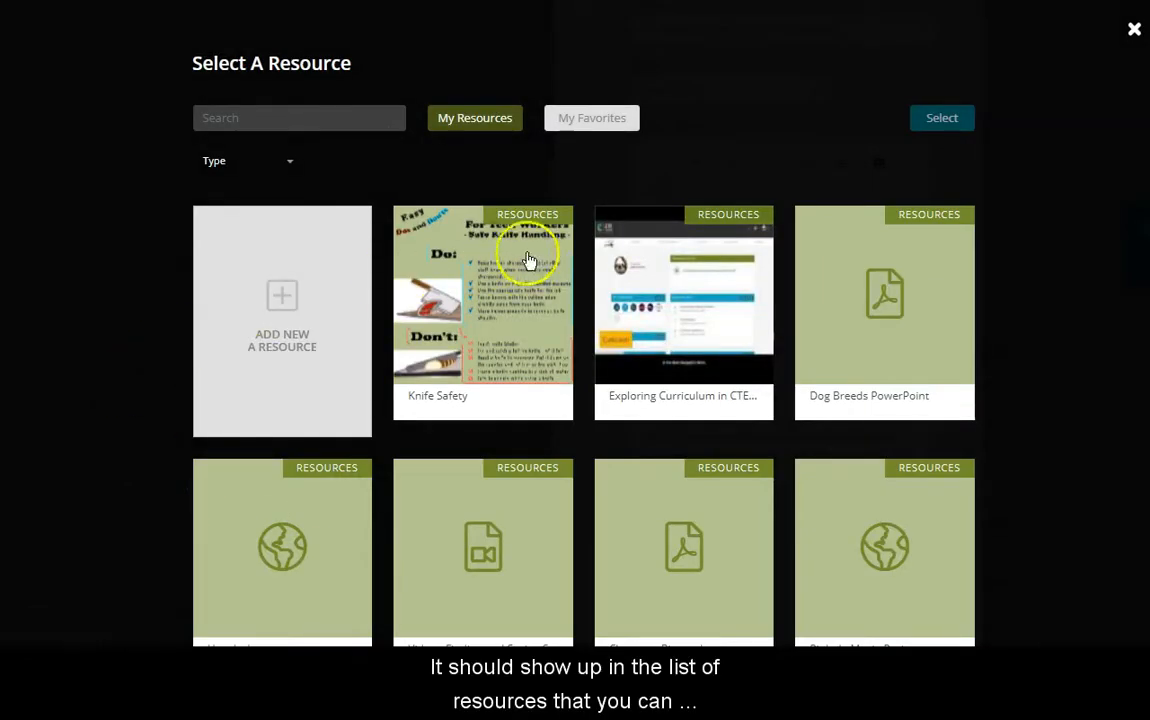
left_click(497, 238)
left_click(943, 118)
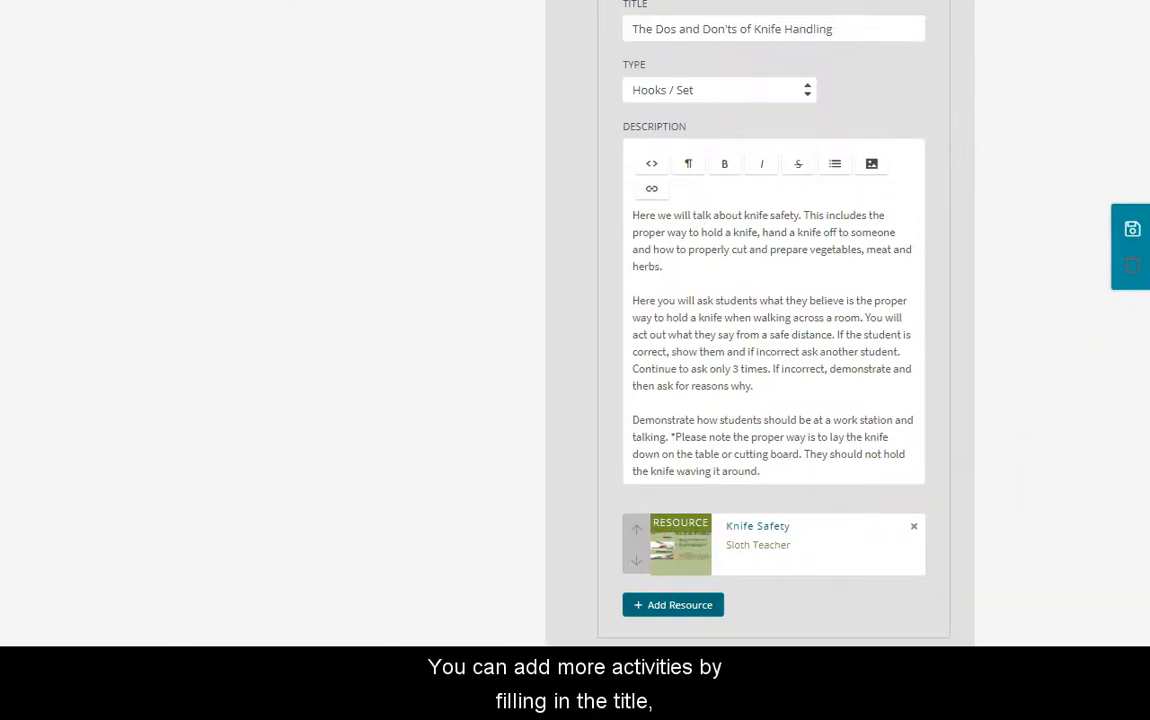
Add another blank activity at the end of the lesson's activities.
scroll(772, 320, "down", 3)
scroll(772, 320, "down", 5)
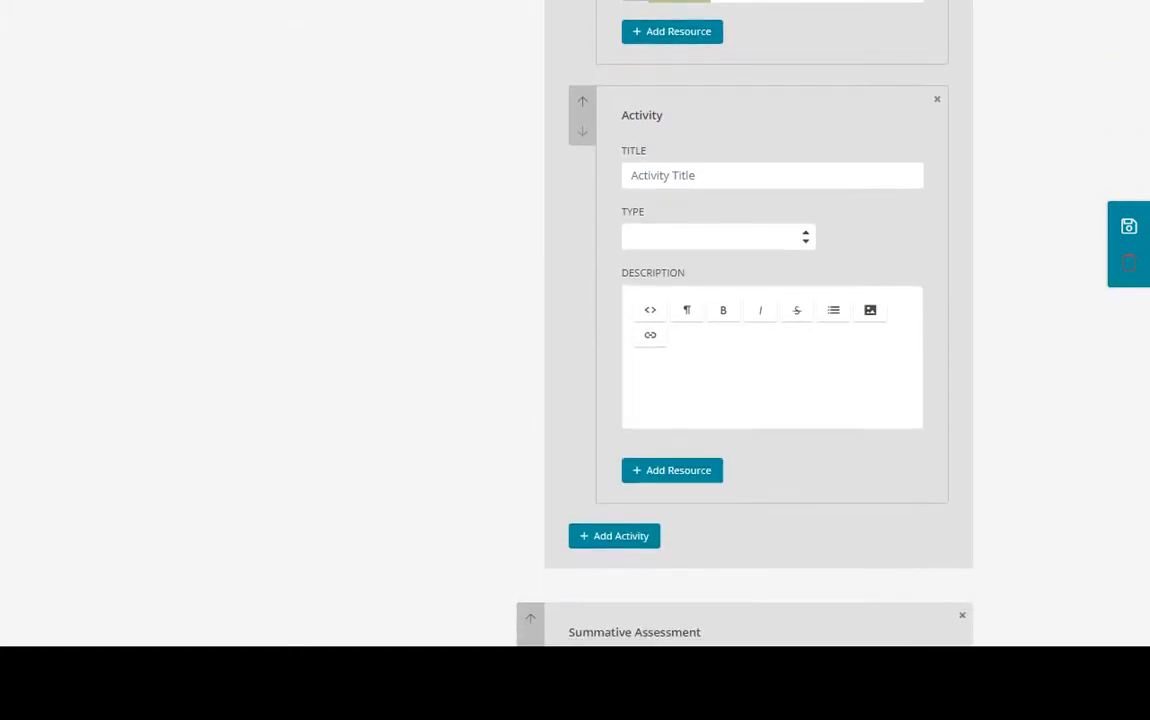
left_click(632, 540)
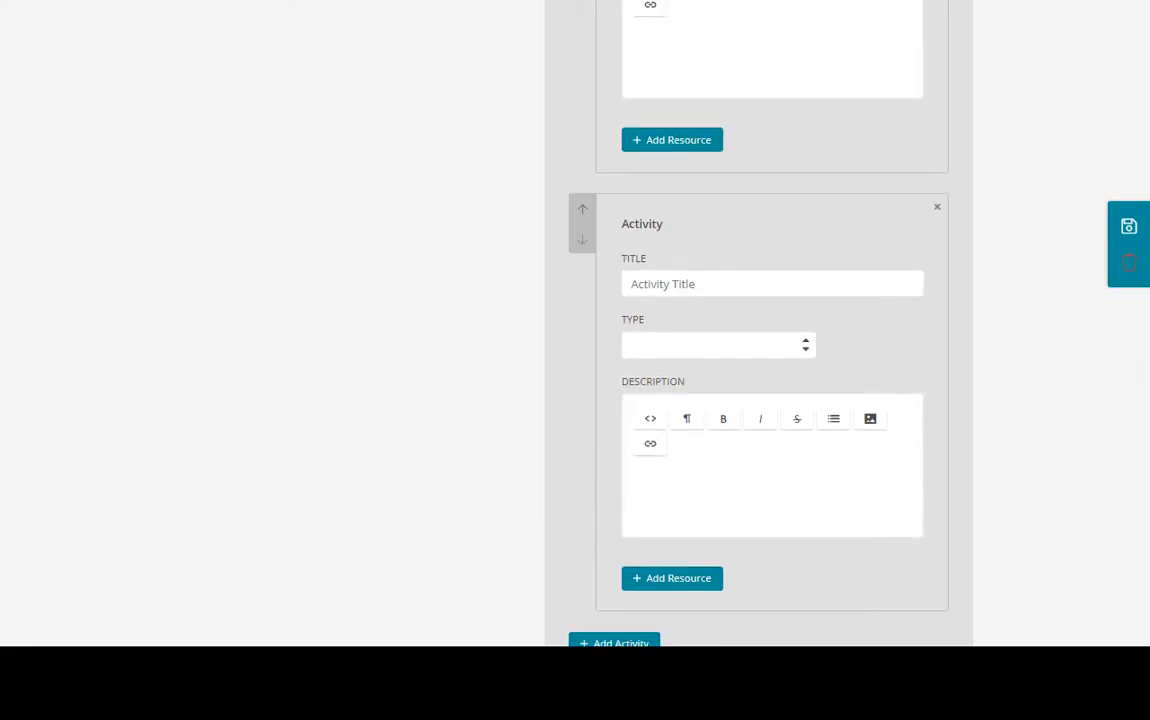
Move the activity "The Dos and Don'ts of Knife Handling" down below the blank activities.
scroll(1140, 290, "up", 9)
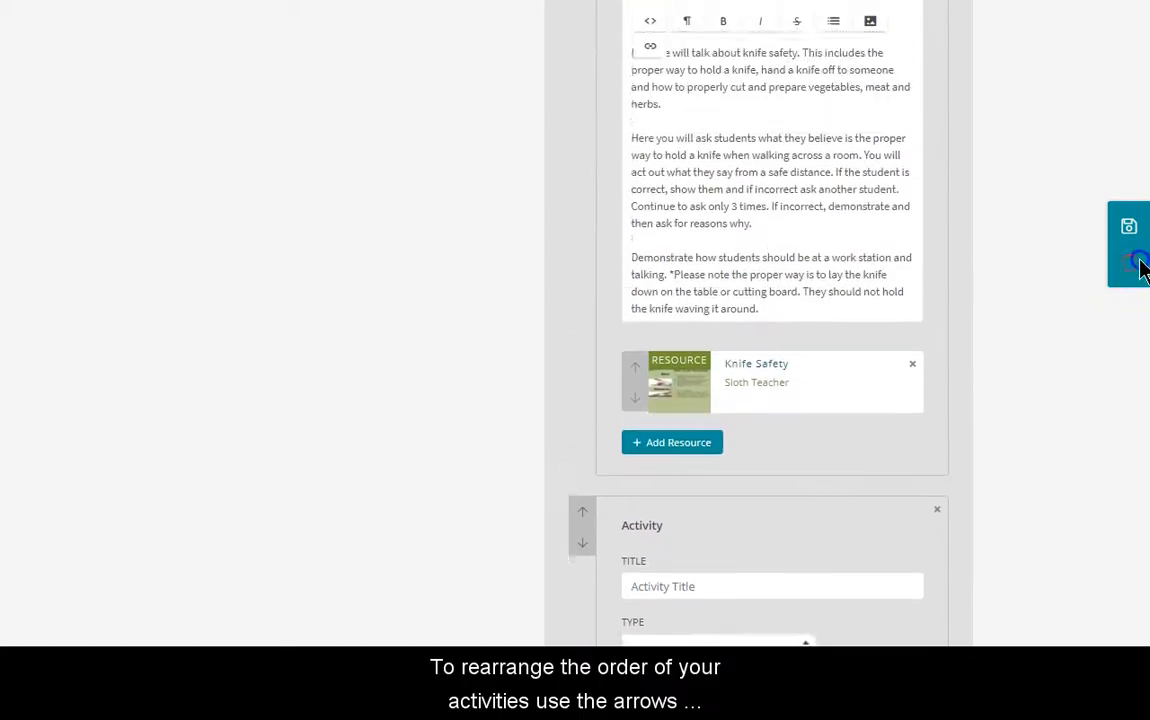
scroll(1132, 235, "up", 2)
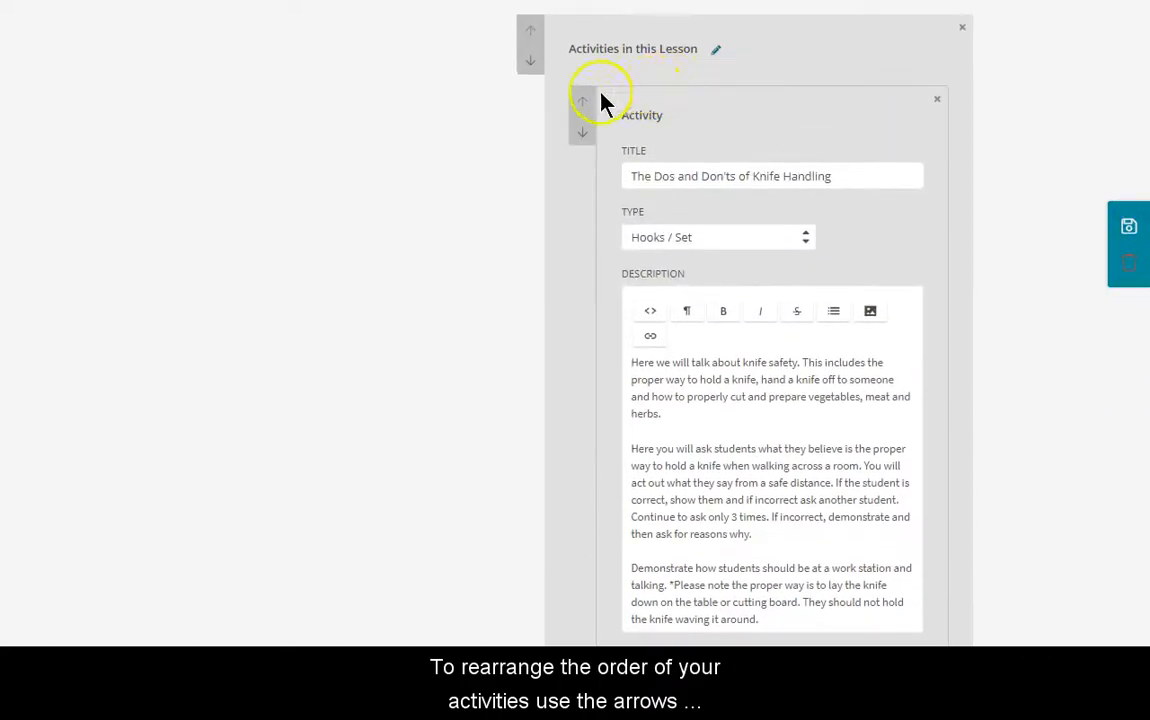
left_click(581, 136)
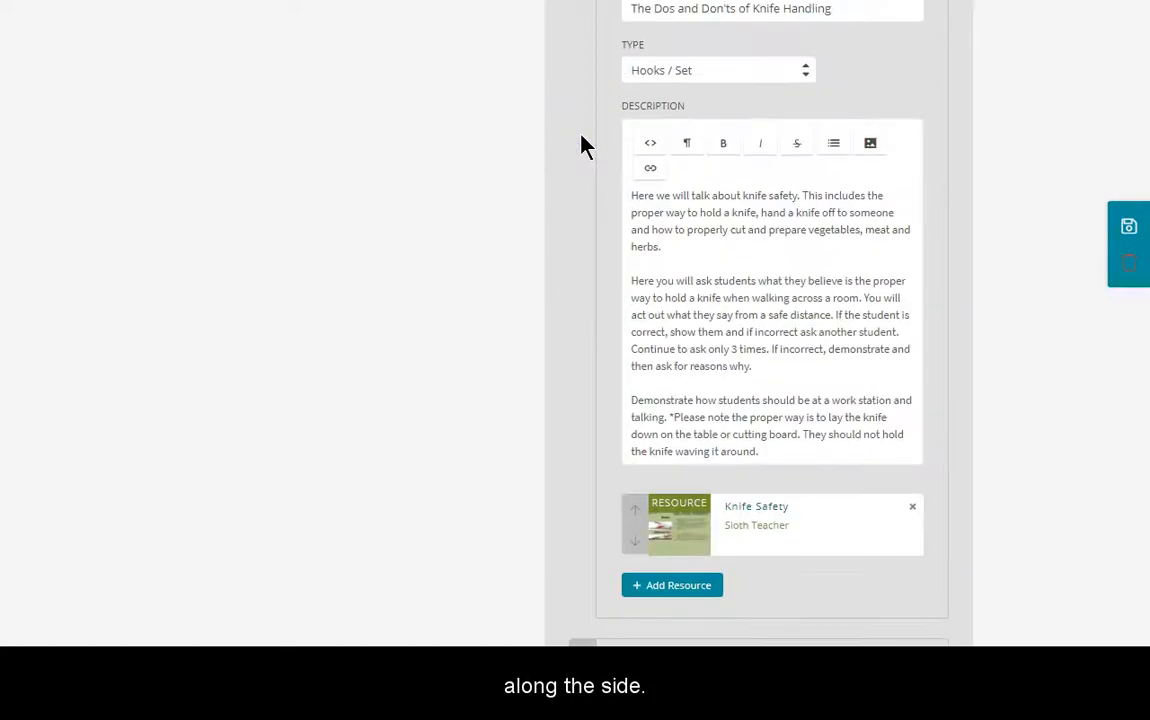
Examine the Summative Assessment section, including its assessment types, introduction, main content and resource options.
scroll(759, 323, "down", 6)
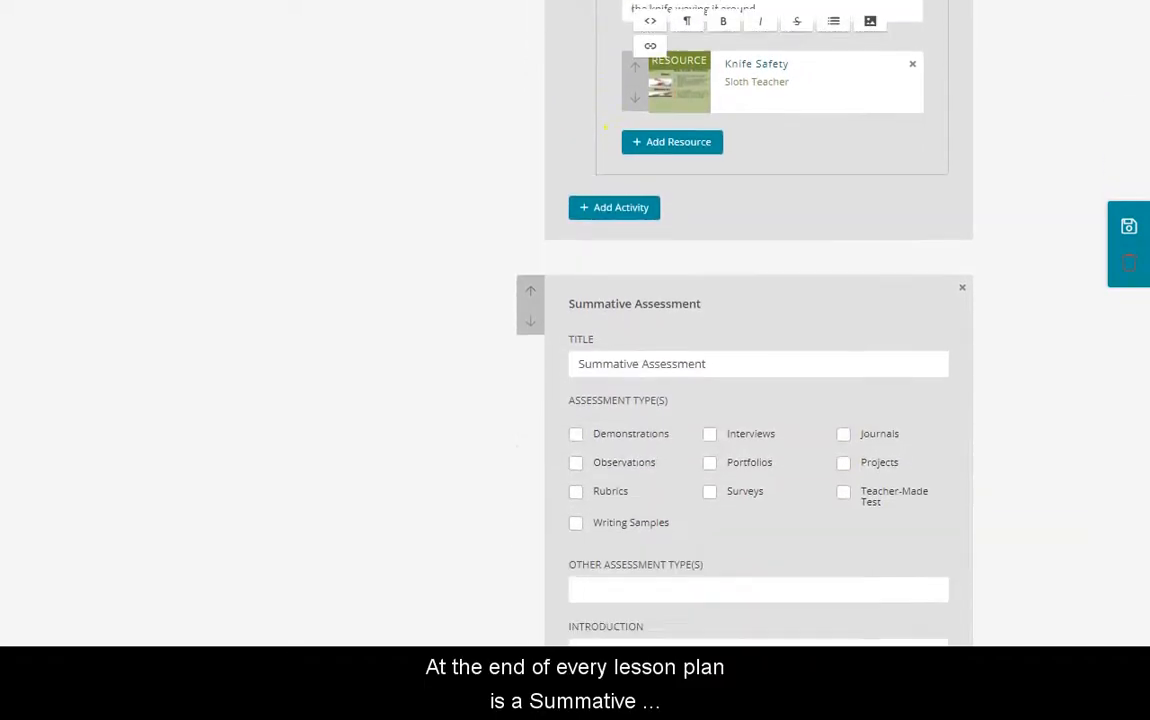
scroll(759, 323, "down", 2)
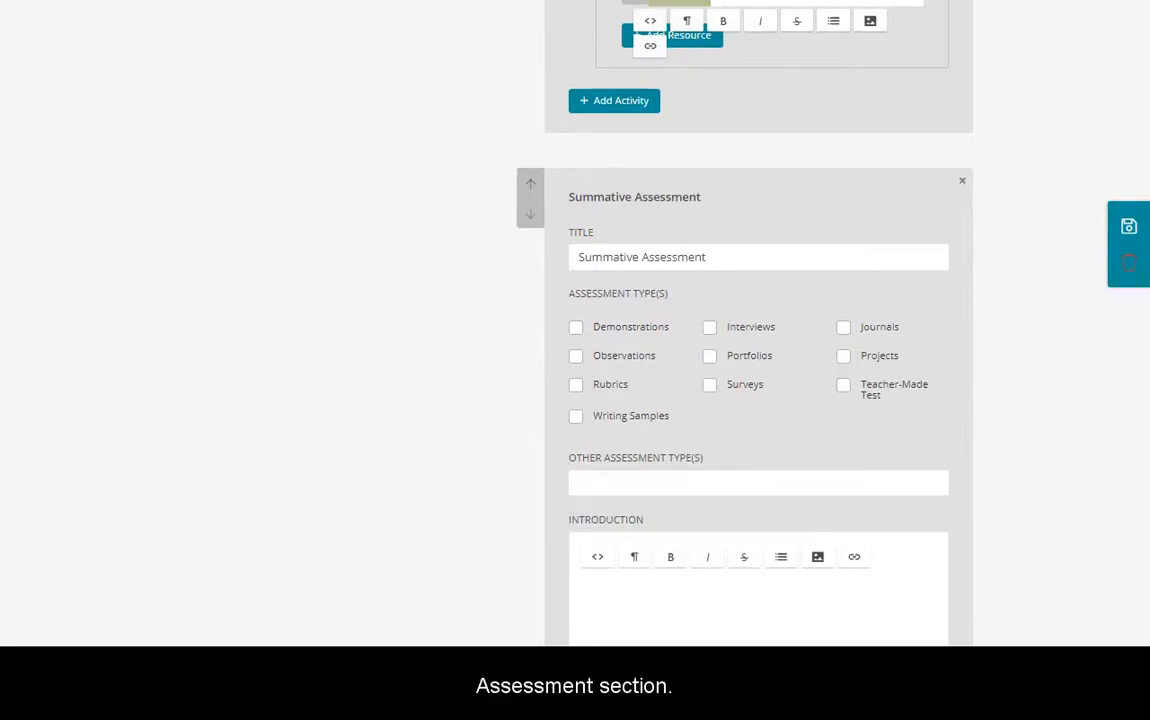
scroll(759, 323, "down", 1)
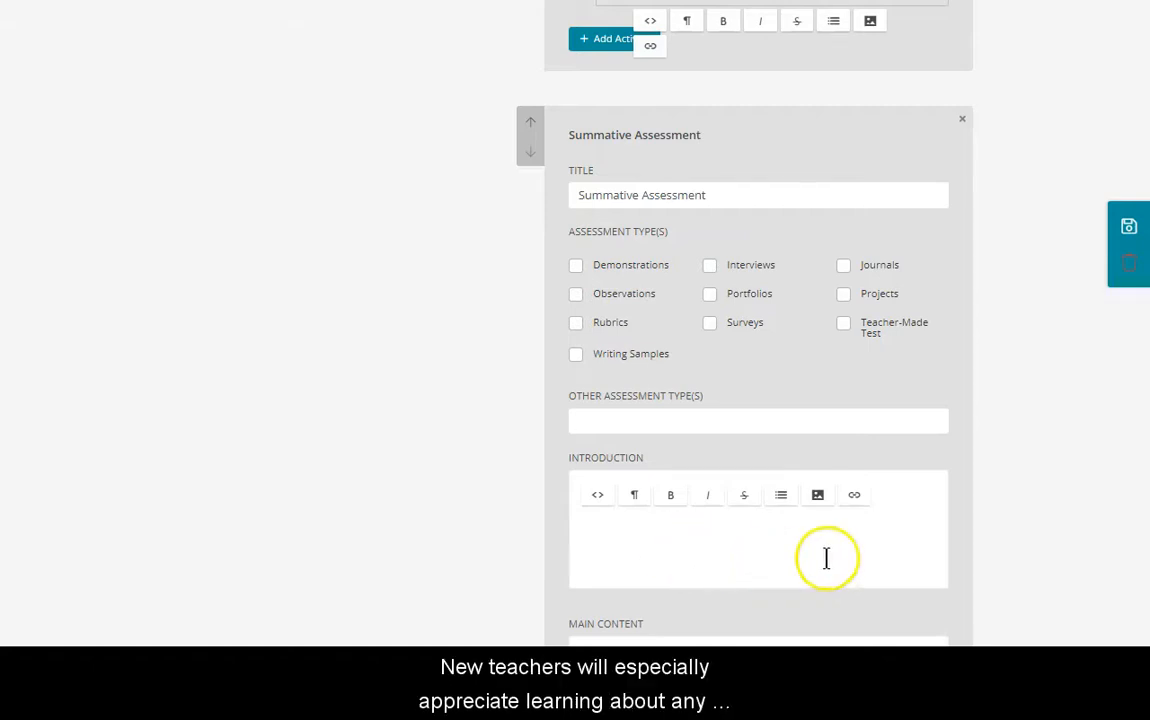
scroll(760, 330, "down", 1)
scroll(760, 330, "down", 2)
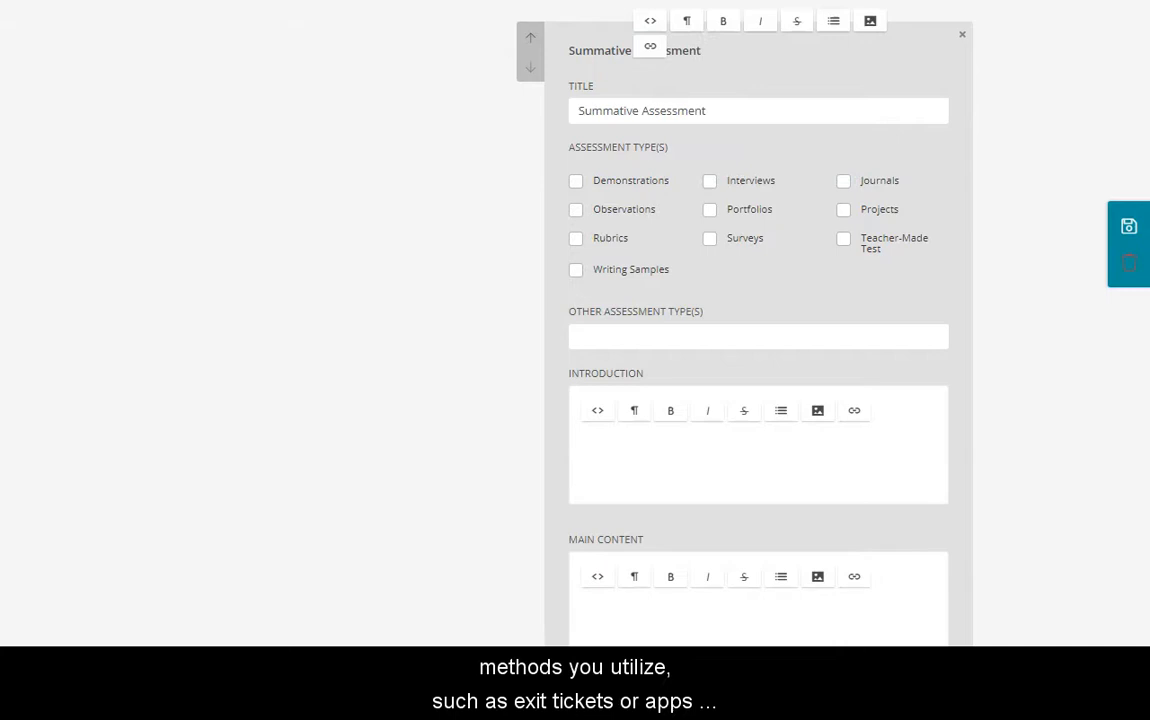
scroll(760, 330, "down", 4)
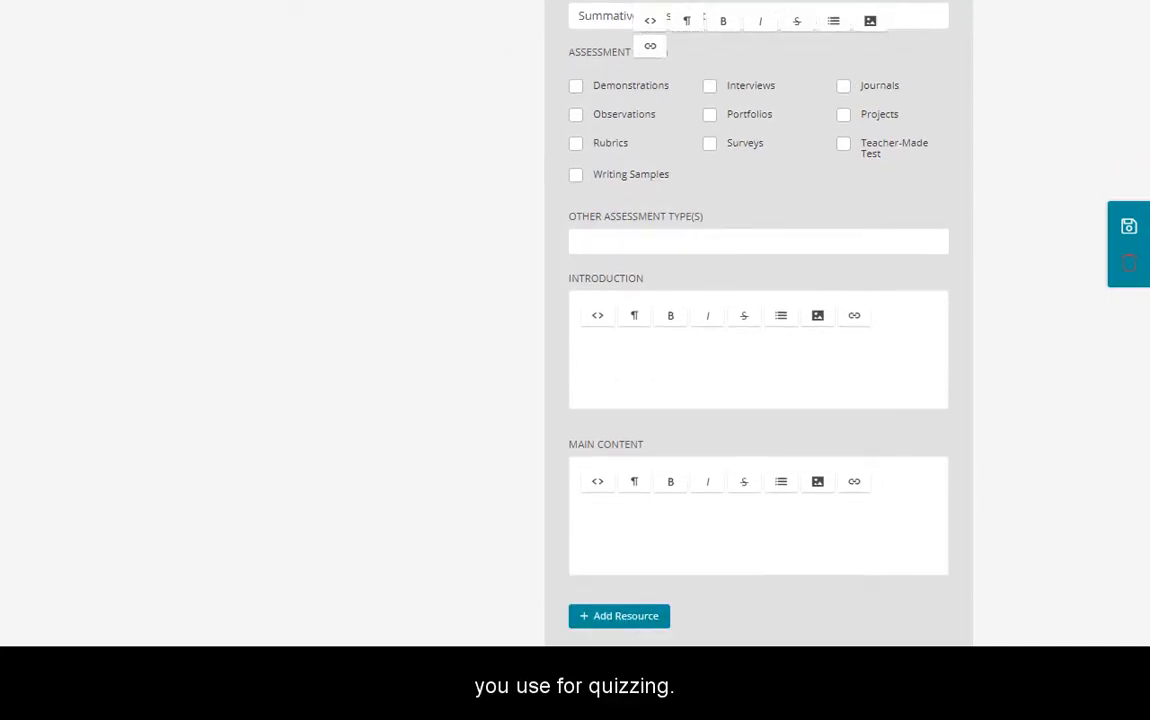
scroll(760, 330, "down", 1)
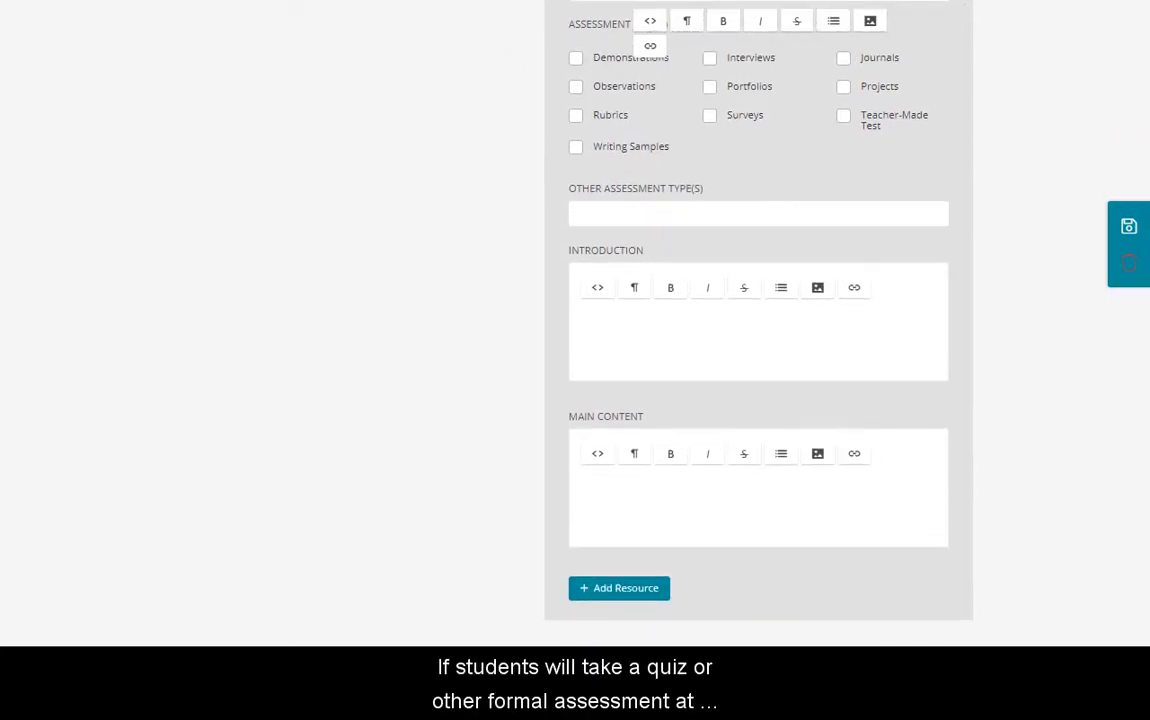
scroll(760, 330, "down", 1)
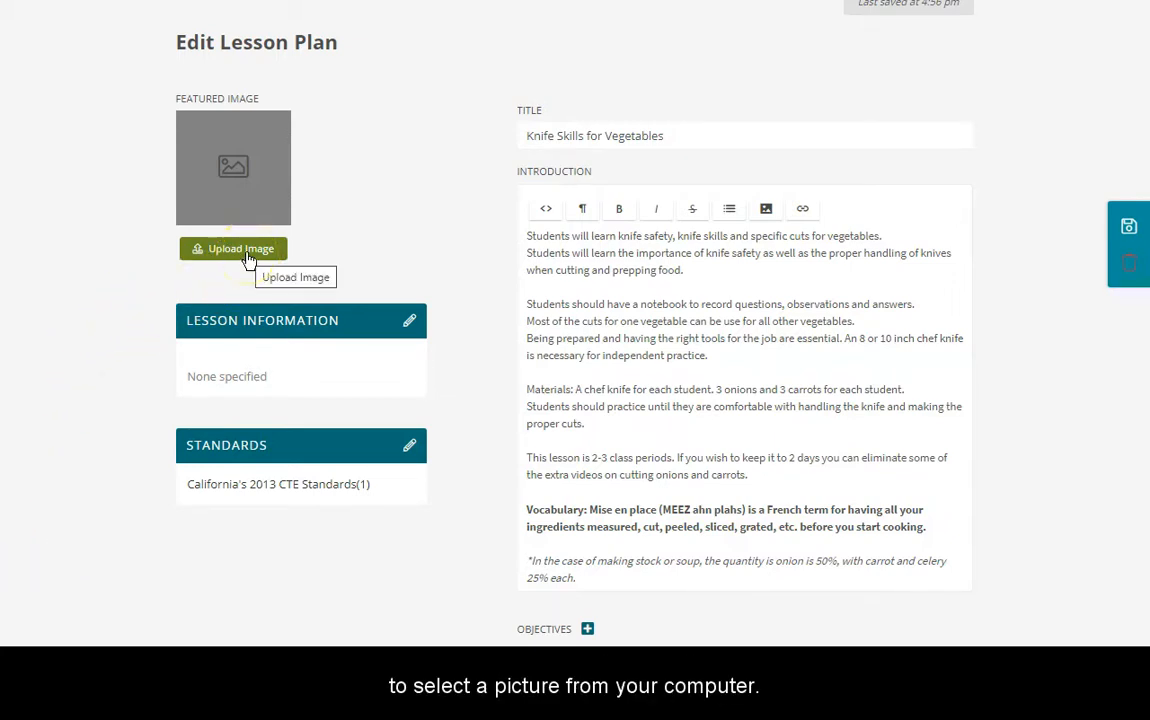
Review the lesson information options for K-12 subjects, industry sectors with the Building and Construction Trades pathways, and general information.
left_click(412, 325)
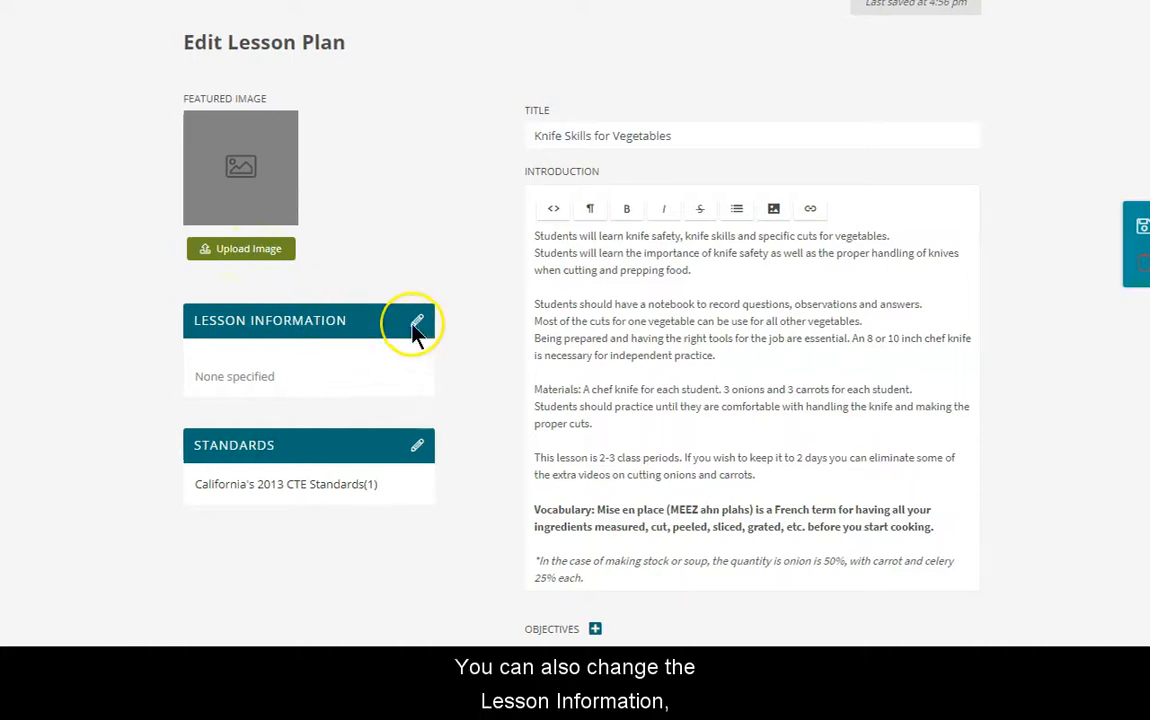
left_click(237, 120)
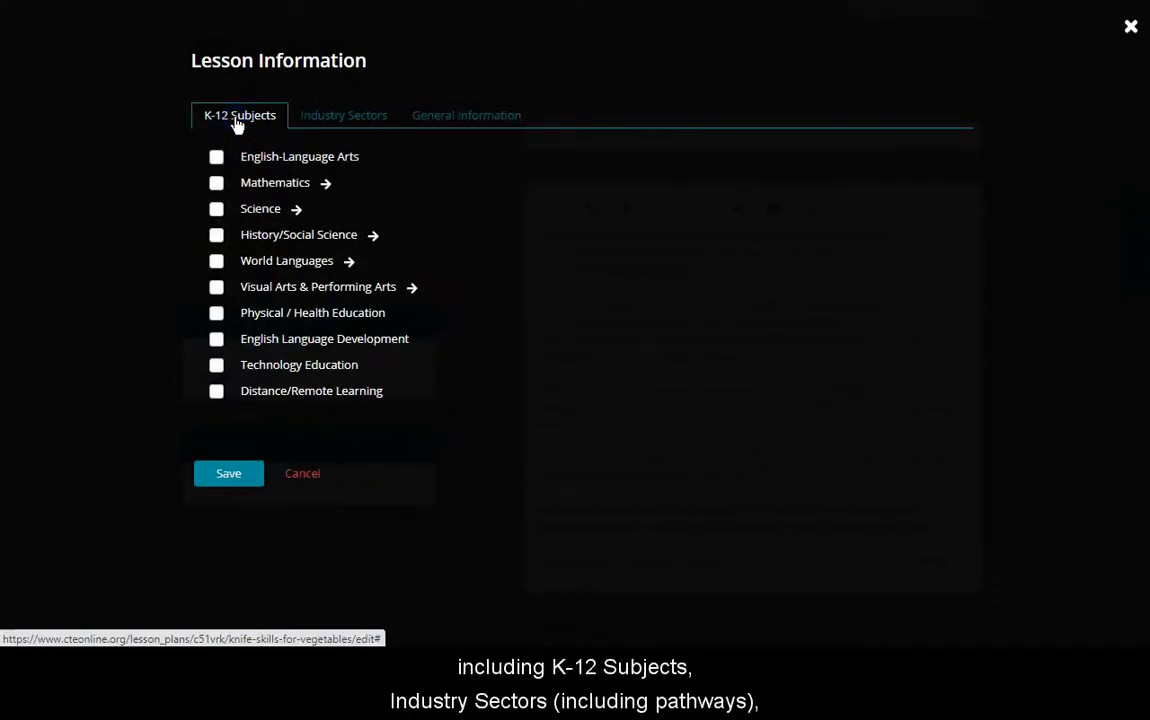
left_click(322, 117)
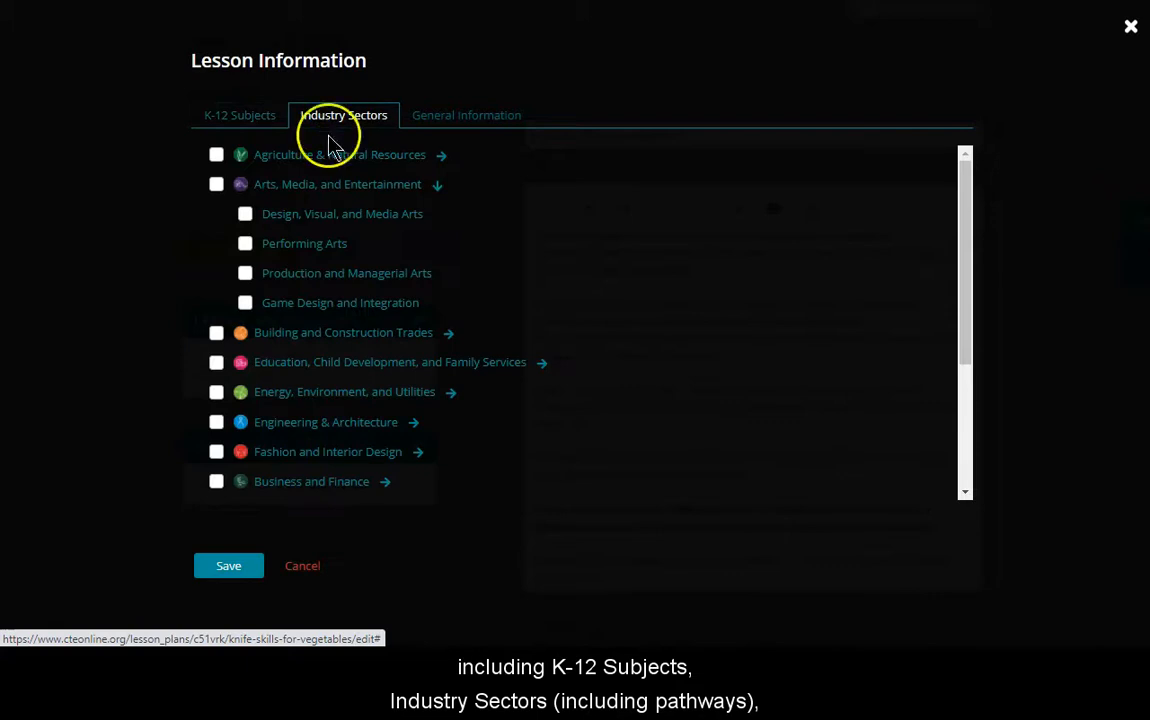
left_click(447, 333)
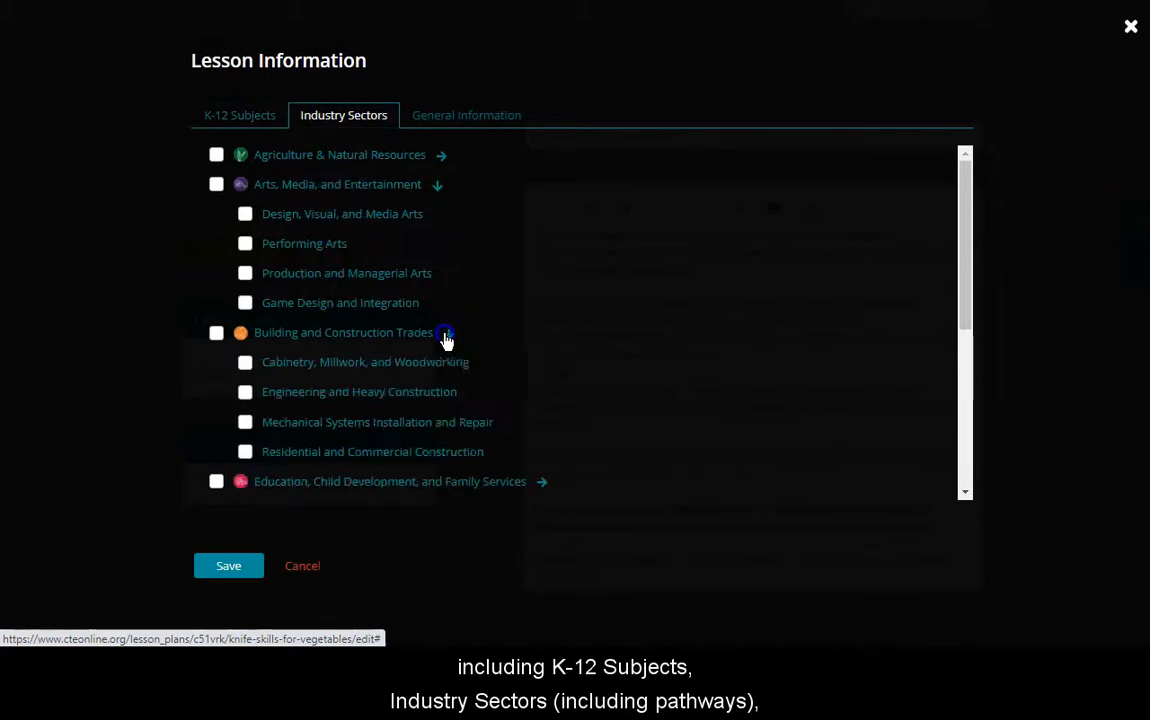
left_click(465, 120)
left_click(238, 523)
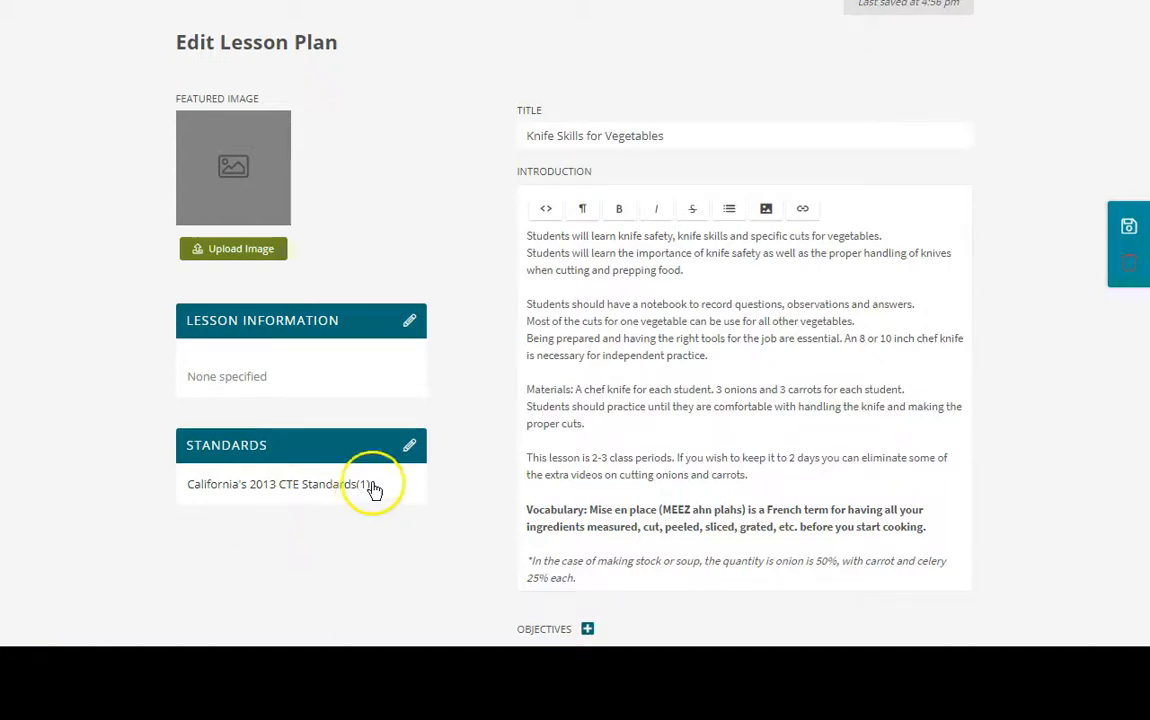
Add CTE.ANR.KPAS.1.0 Academics and performance indicator CTE.ANR.KPAS.3.1 from California's 2013 CTE Standards, Agriculture and Natural Resources, to the lesson's standards.
left_click(410, 445)
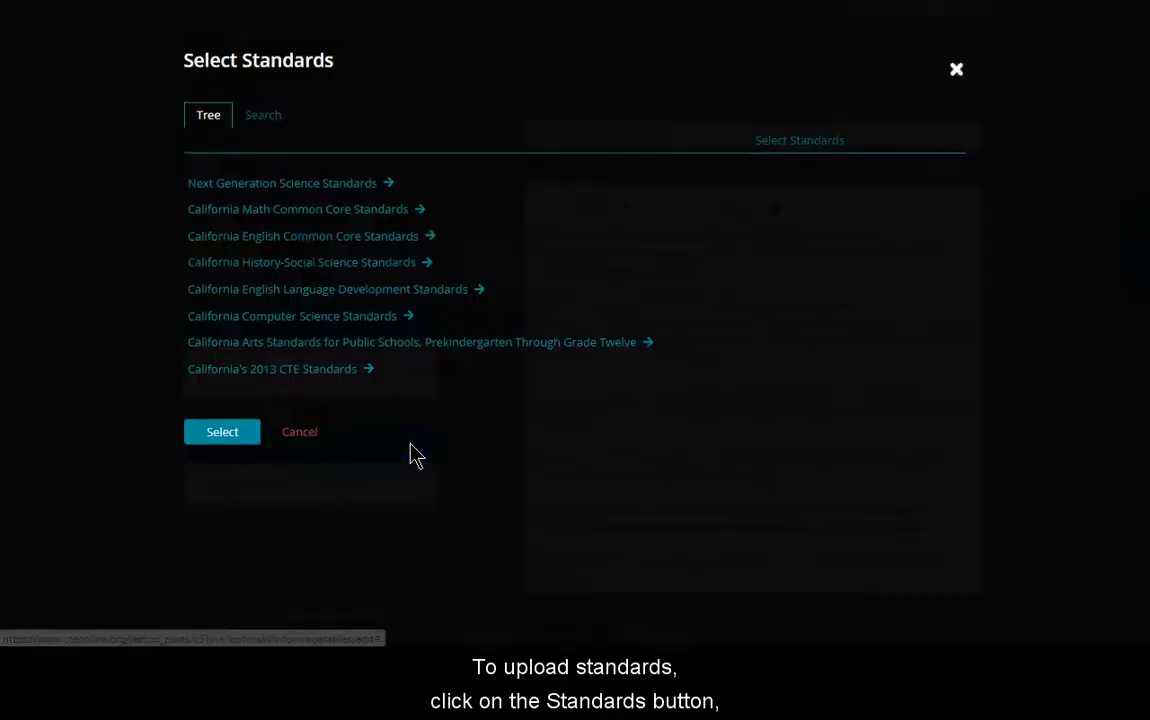
left_click(347, 370)
left_click(393, 394)
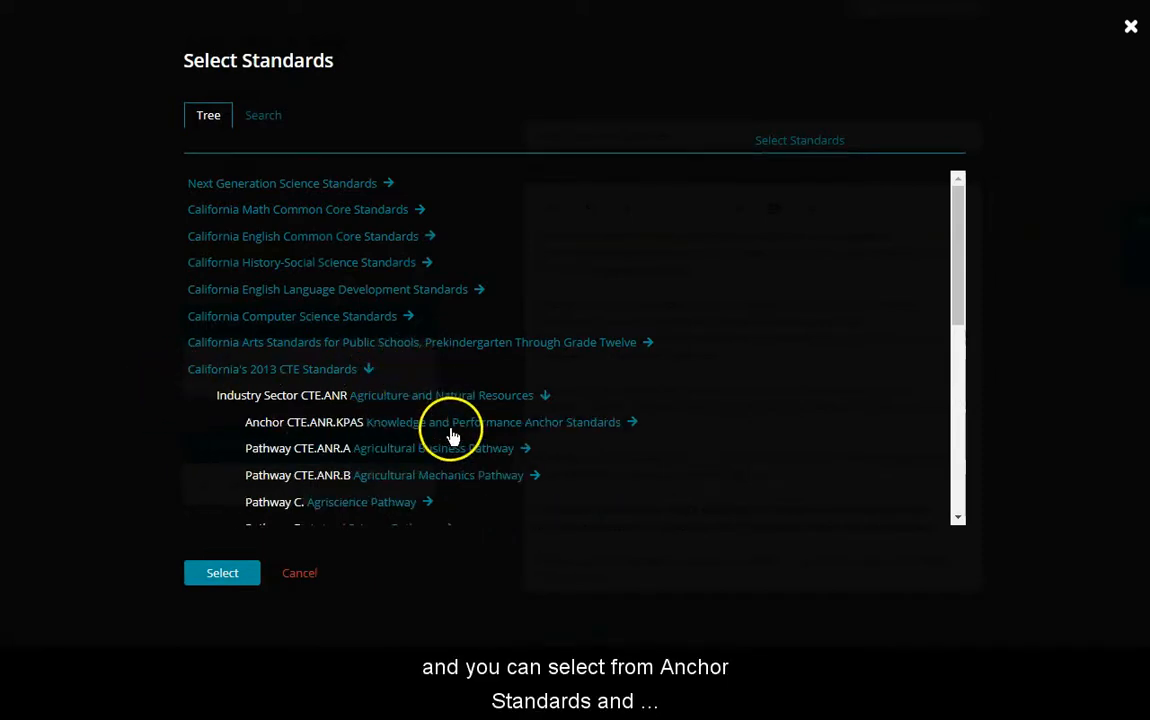
left_click(452, 433)
scroll(490, 322, "down", 3)
left_click(490, 322)
left_click(323, 345)
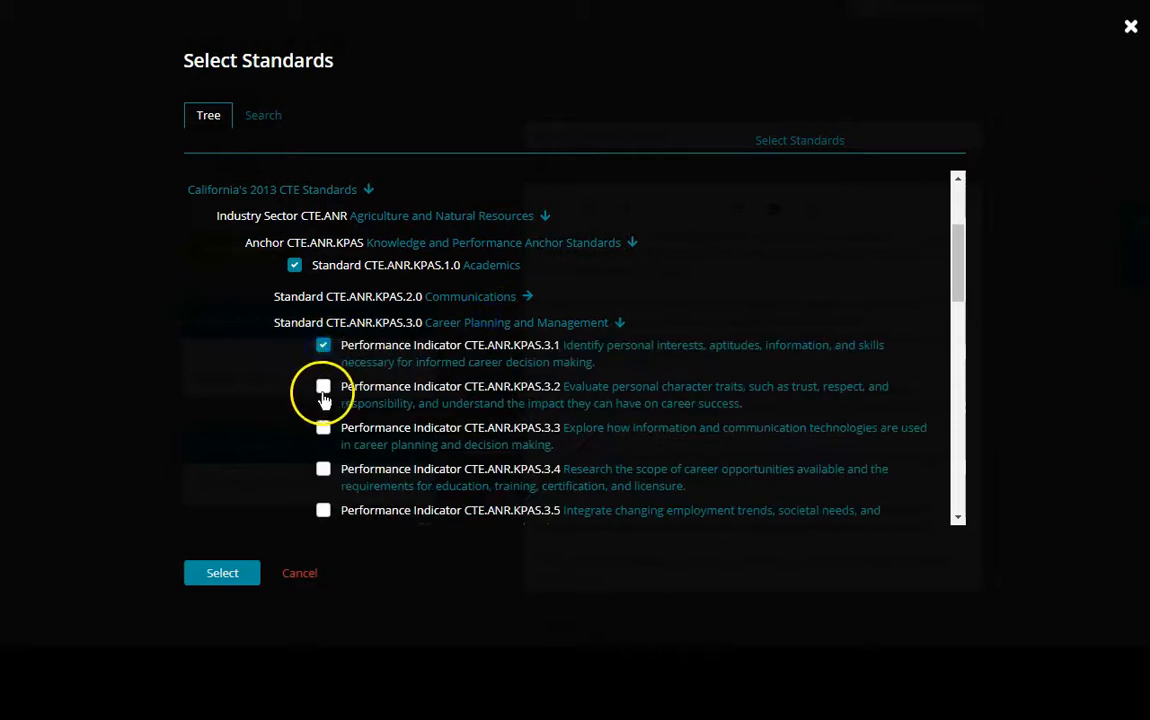
left_click(222, 572)
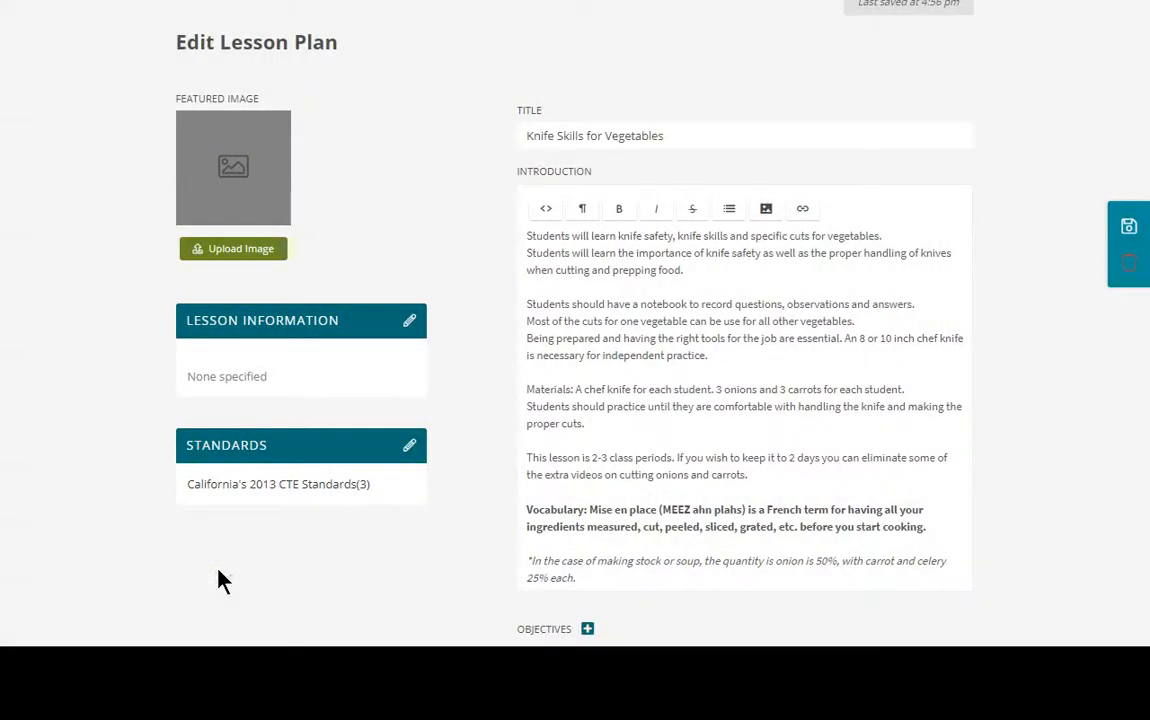
Save the lesson plan and open its finished view.
left_click(1128, 226)
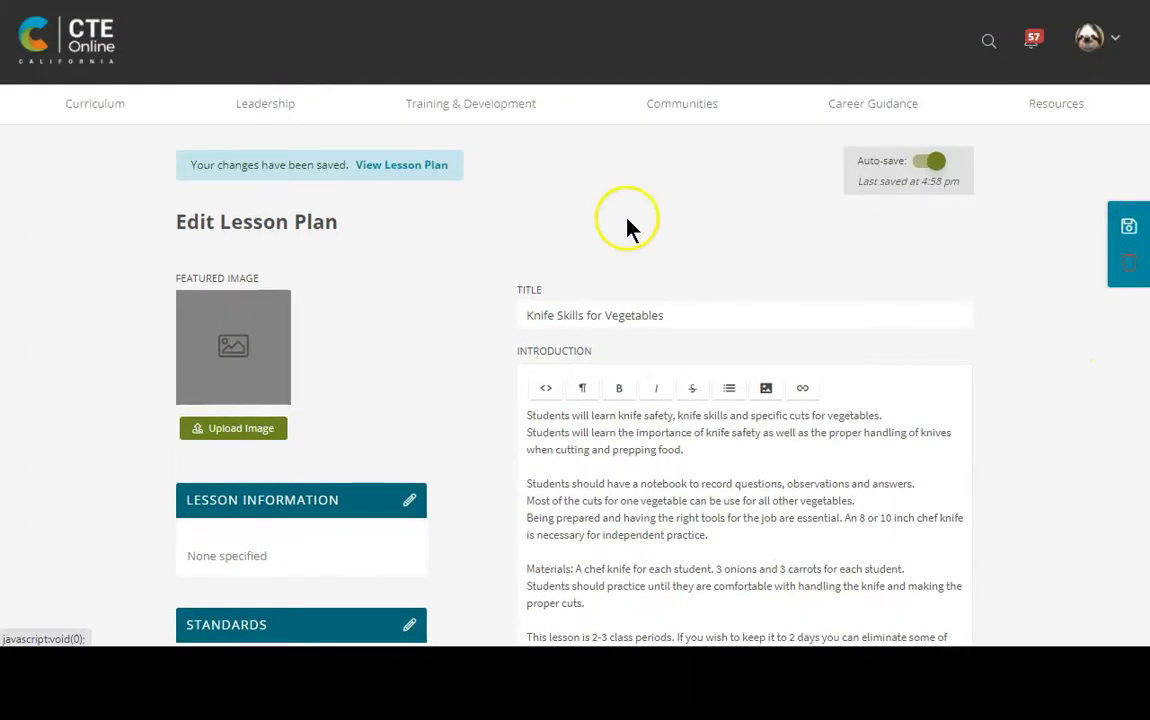
left_click(416, 170)
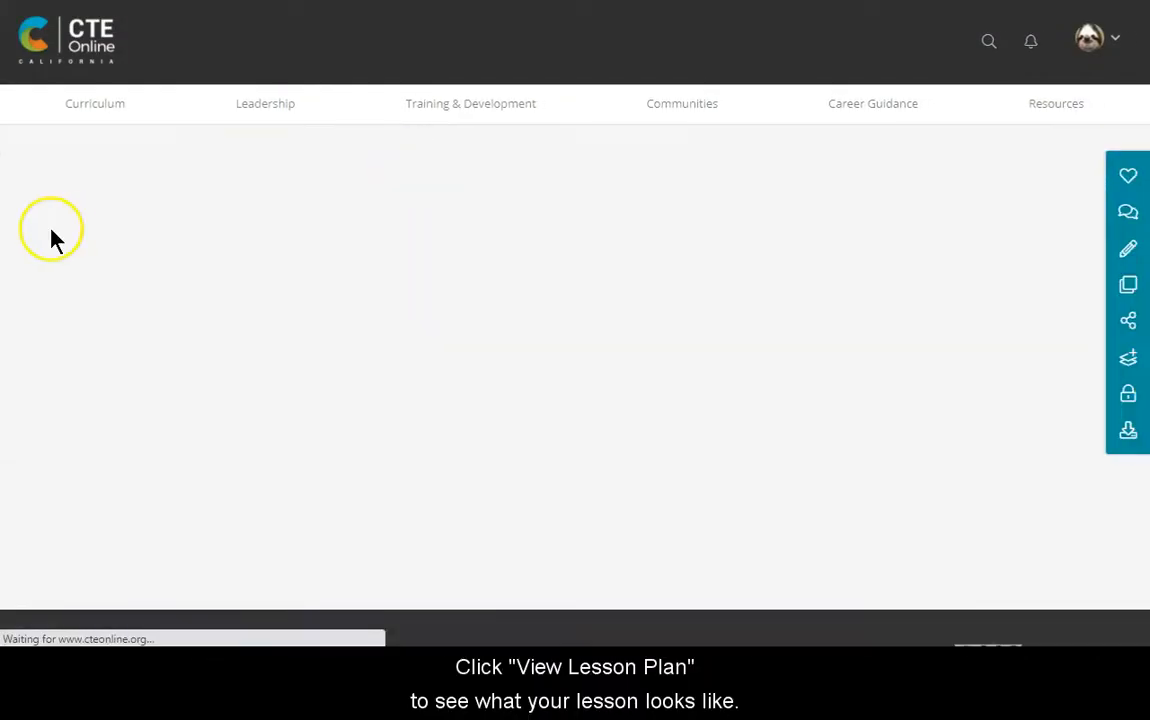